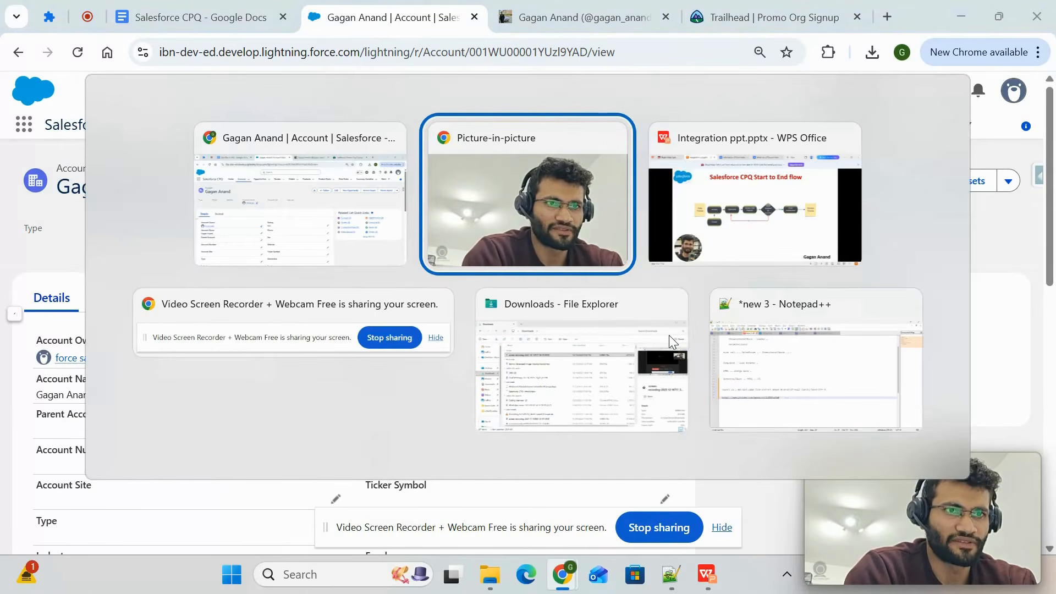
# Step: Review the Salesforce CPQ start-to-end flow slide in the WPS Office presentation and return to the account record in Chrome
pyautogui.hotkey('alt', 'Tab')
pyautogui.hotkey('alt', 'Tab')
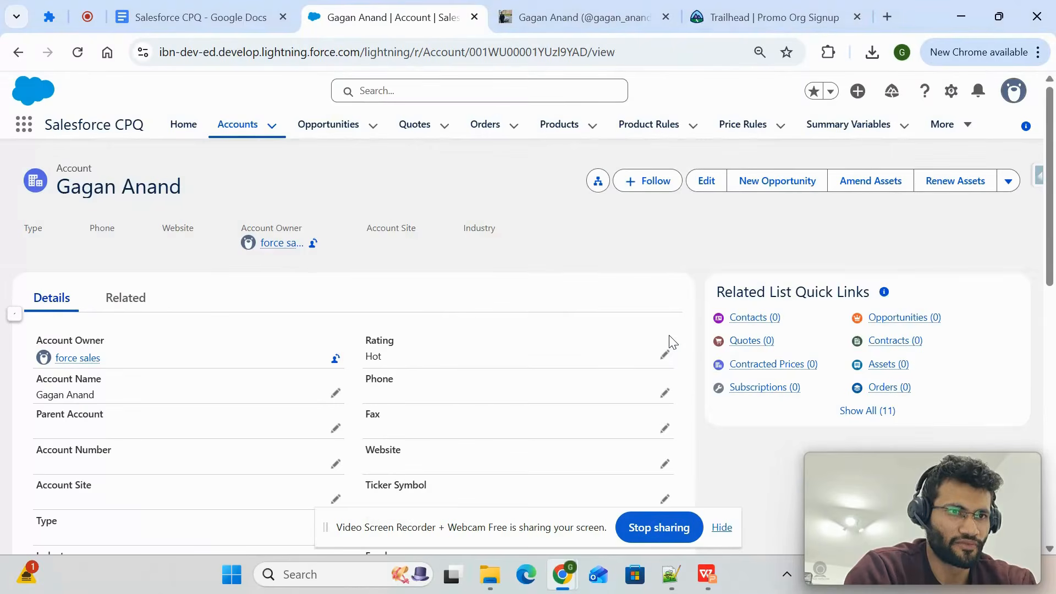
pyautogui.hotkey('alt', 'Tab')
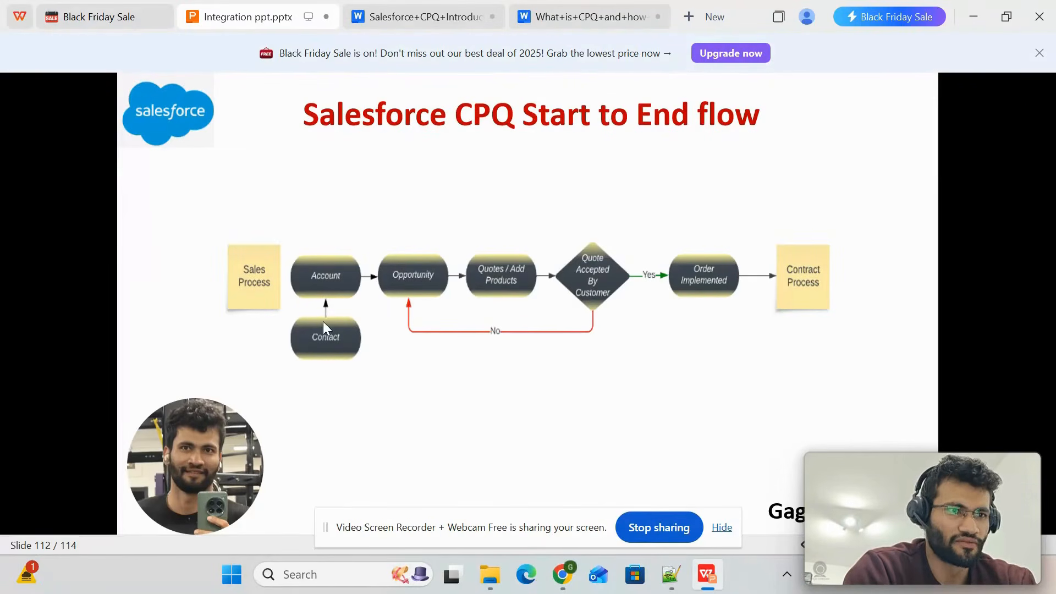
pyautogui.hotkey('alt', 'Tab')
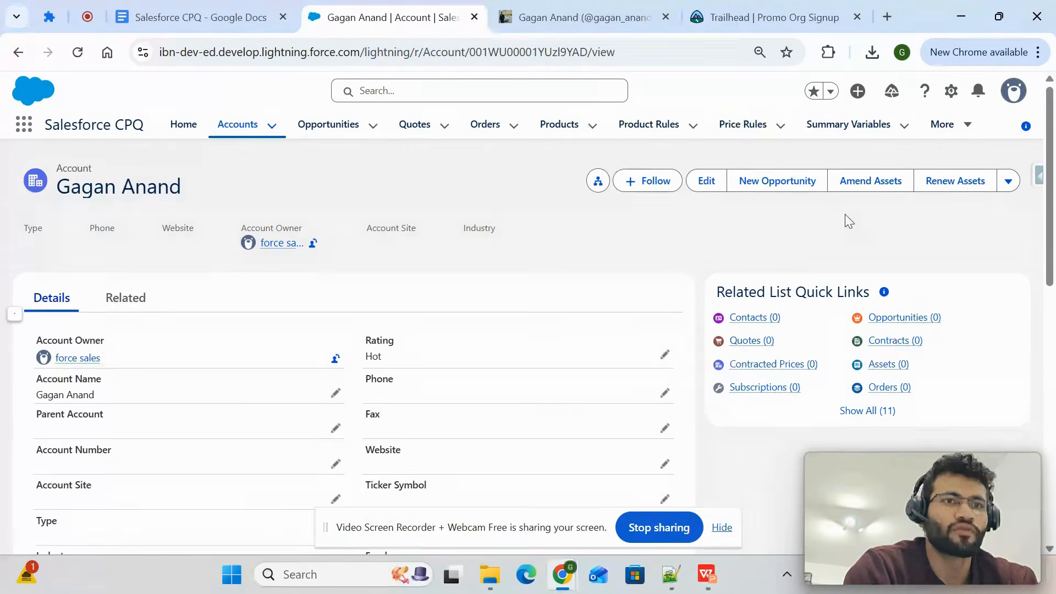
pyautogui.hotkey('alt', 'Tab')
pyautogui.hotkey('alt', 'Tab')
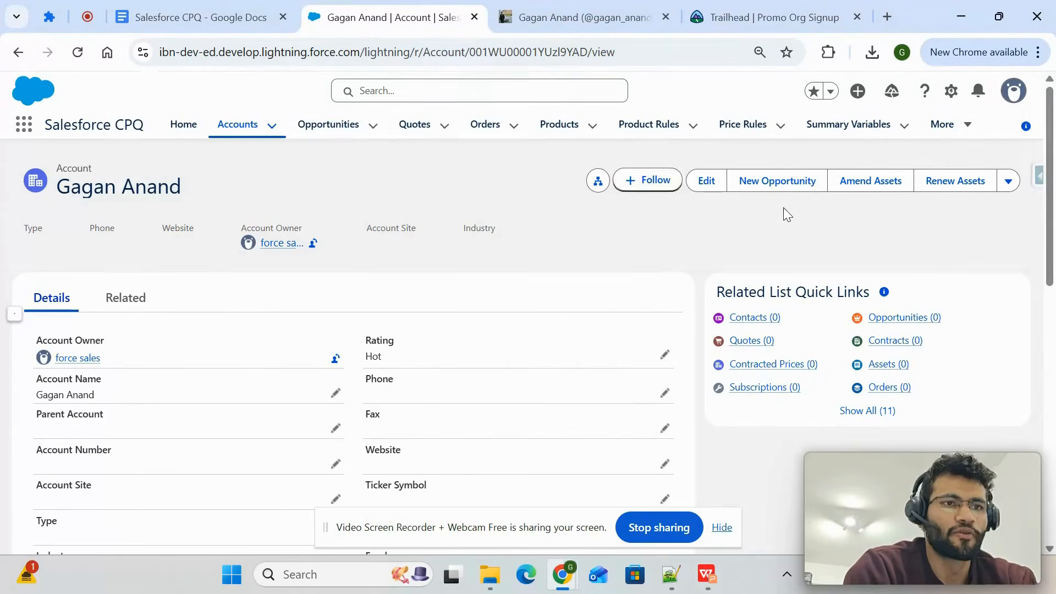
# Step: Start a new opportunity from the account, name it with the account holder's first name plus "products", and set the stage to Prospecting
pyautogui.click(799, 192)
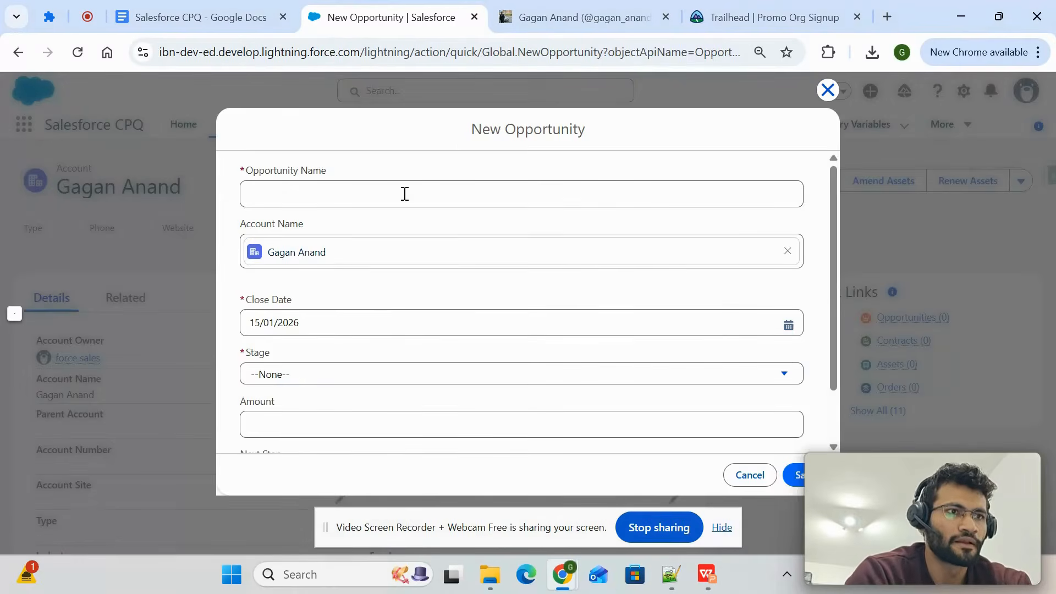
pyautogui.click(405, 193)
pyautogui.write('Gagan products')
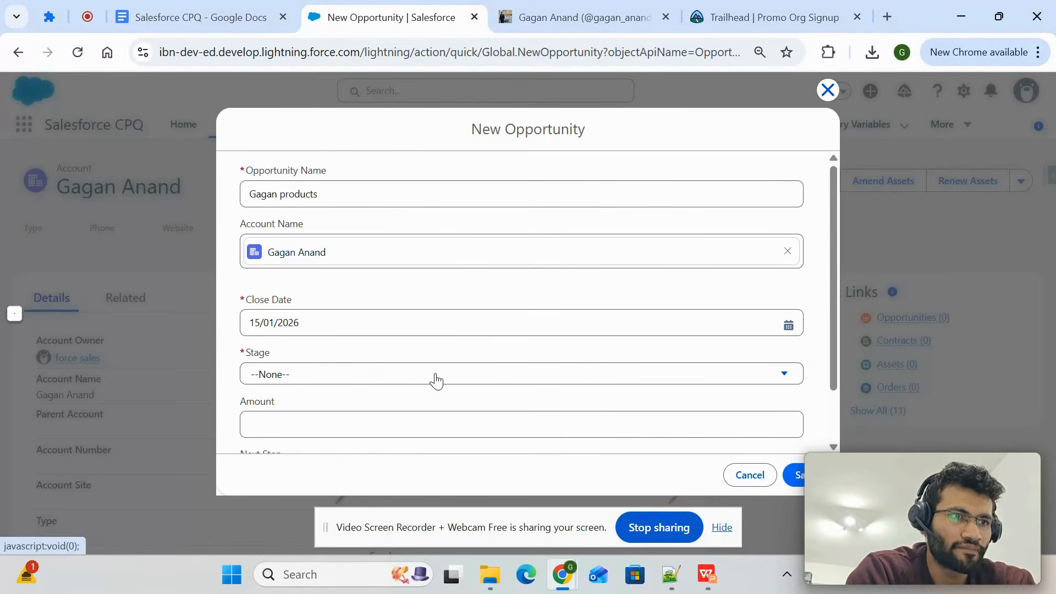
pyautogui.scroll(-1, 457, 358)
pyautogui.click(485, 329)
pyautogui.click(427, 325)
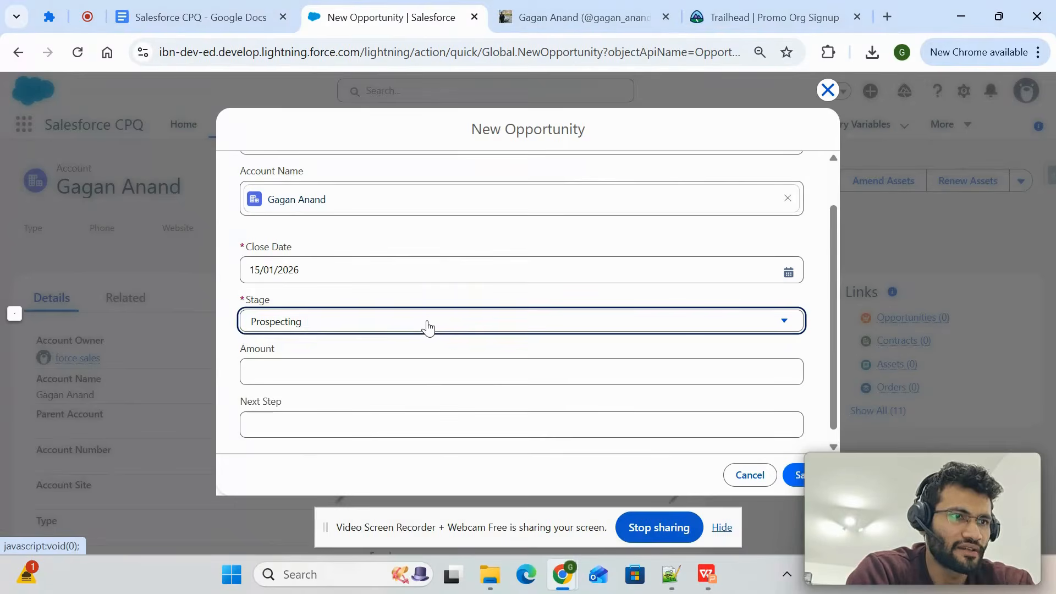
# Step: Look through the available stage values, keep Prospecting, and save the new opportunity
pyautogui.click(437, 326)
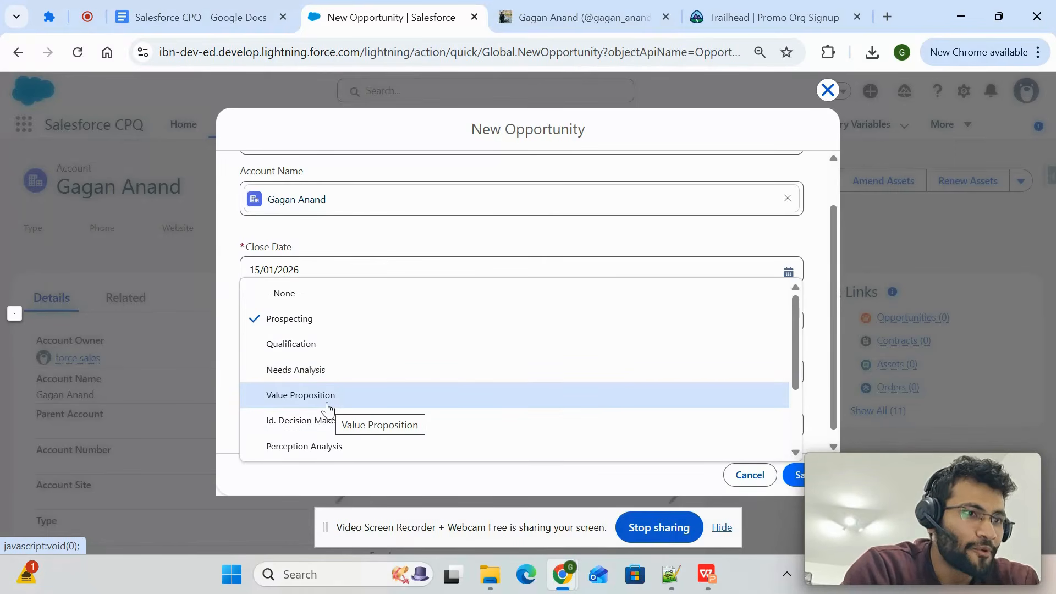
pyautogui.scroll(-1, 328, 408)
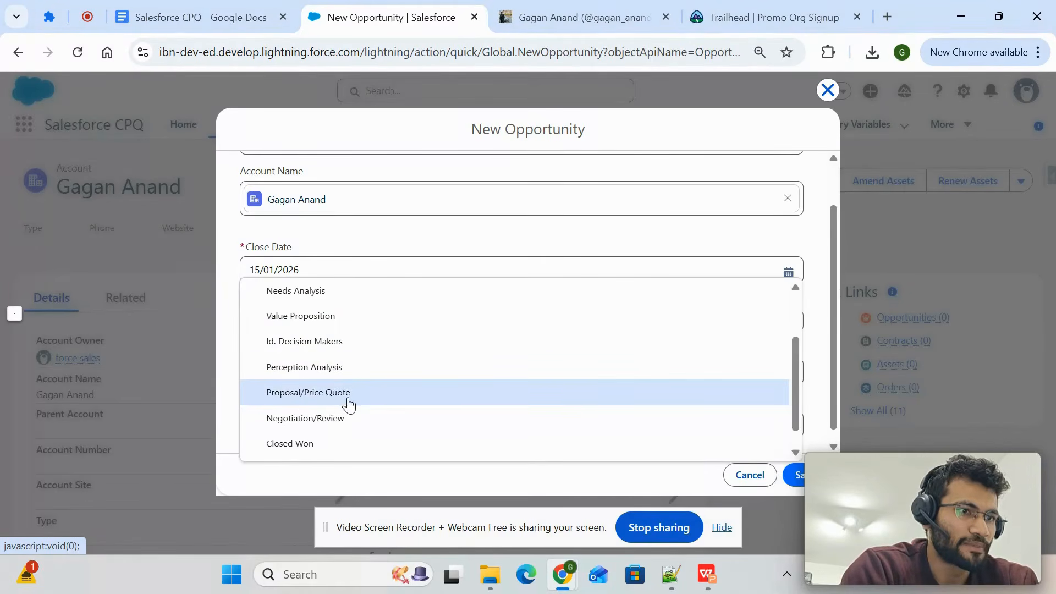
pyautogui.click(324, 466)
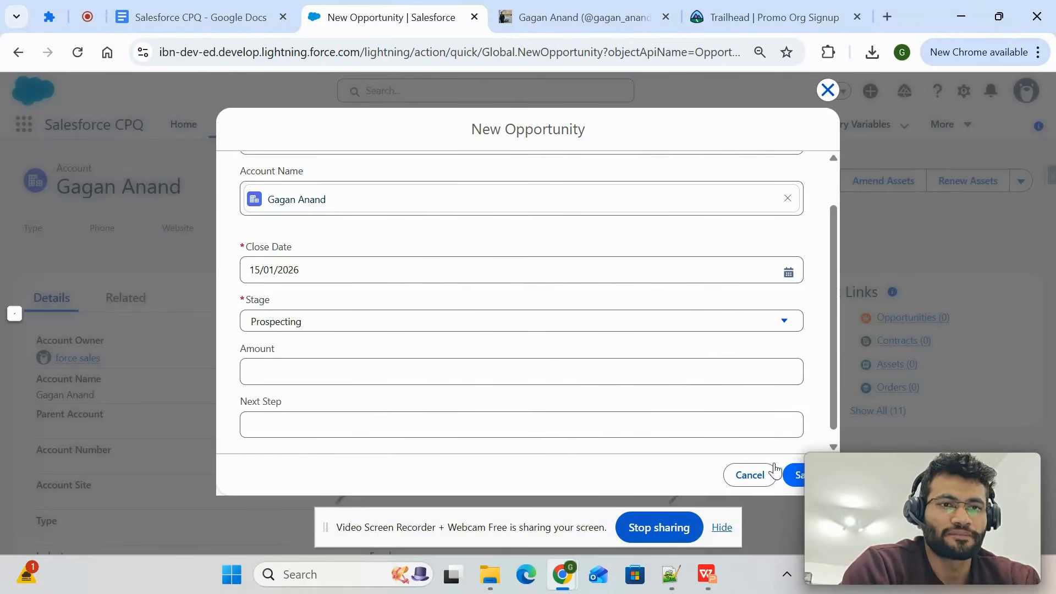
pyautogui.click(794, 475)
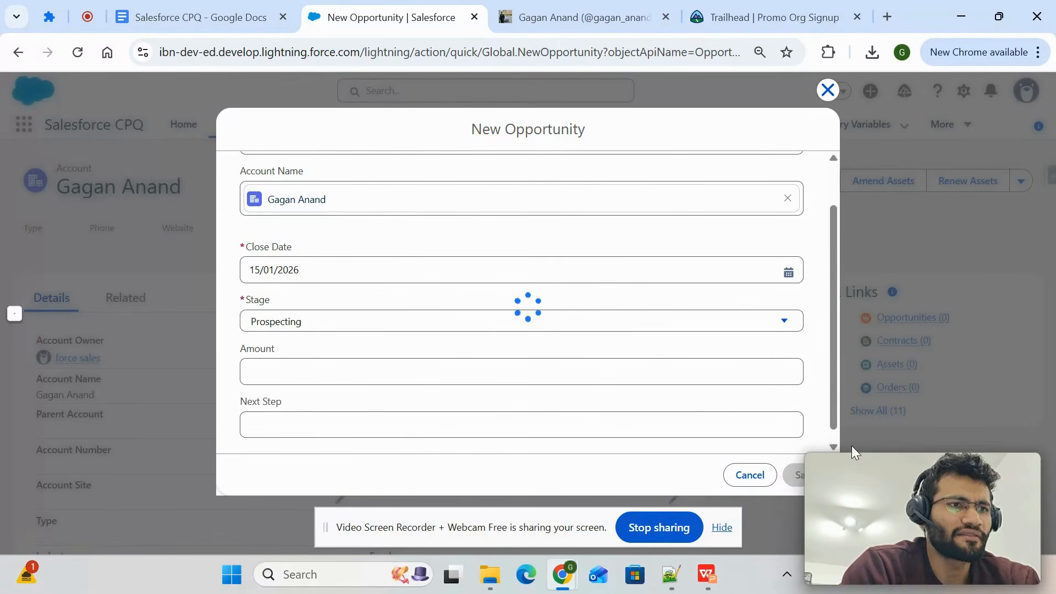
pyautogui.moveTo(900, 469); pyautogui.dragTo(929, 416)
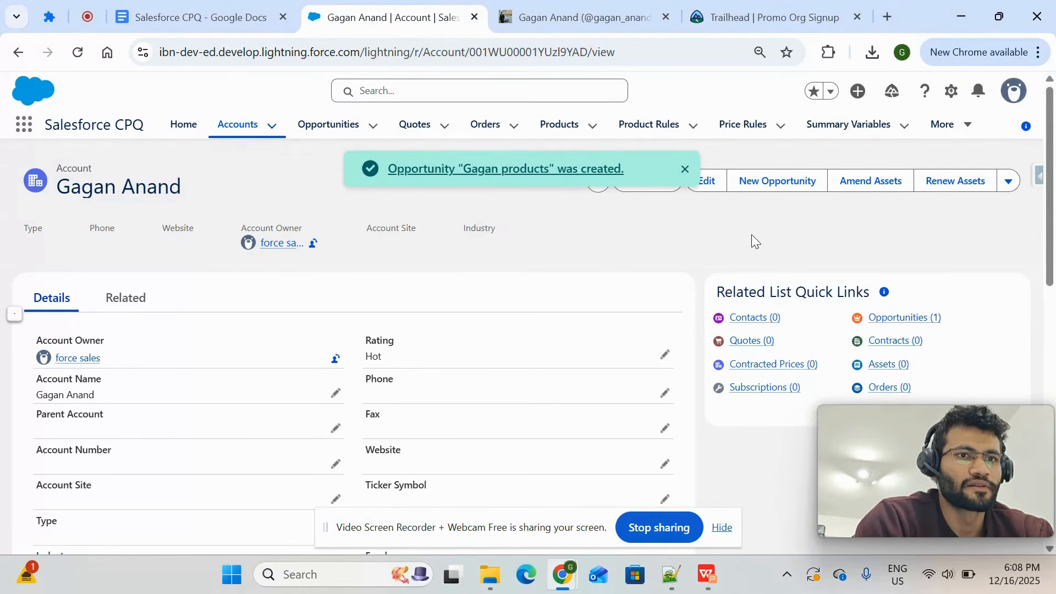
# Step: Open the new opportunity's record from the account's related opportunities, checking the Opportunity stage on the CPQ flow slide along the way
pyautogui.click(898, 318)
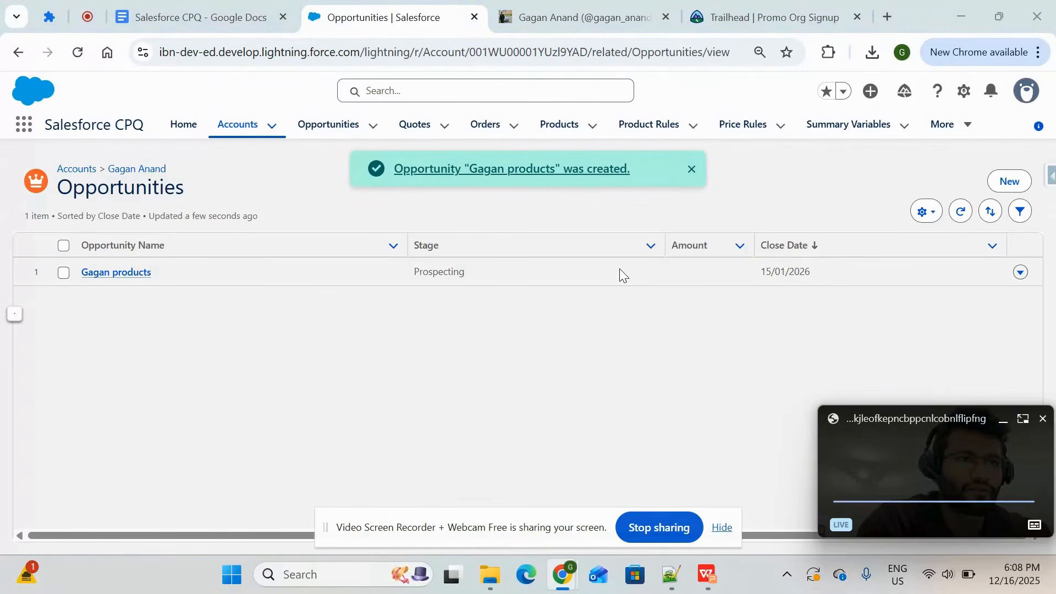
pyautogui.hotkey('alt', 'Tab')
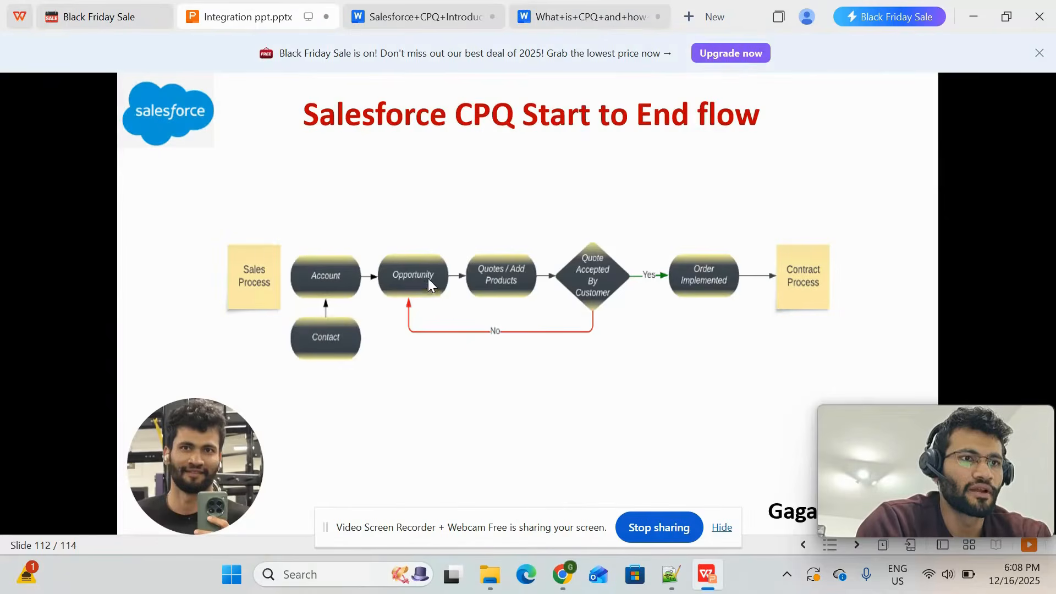
pyautogui.hotkey('alt', 'Tab')
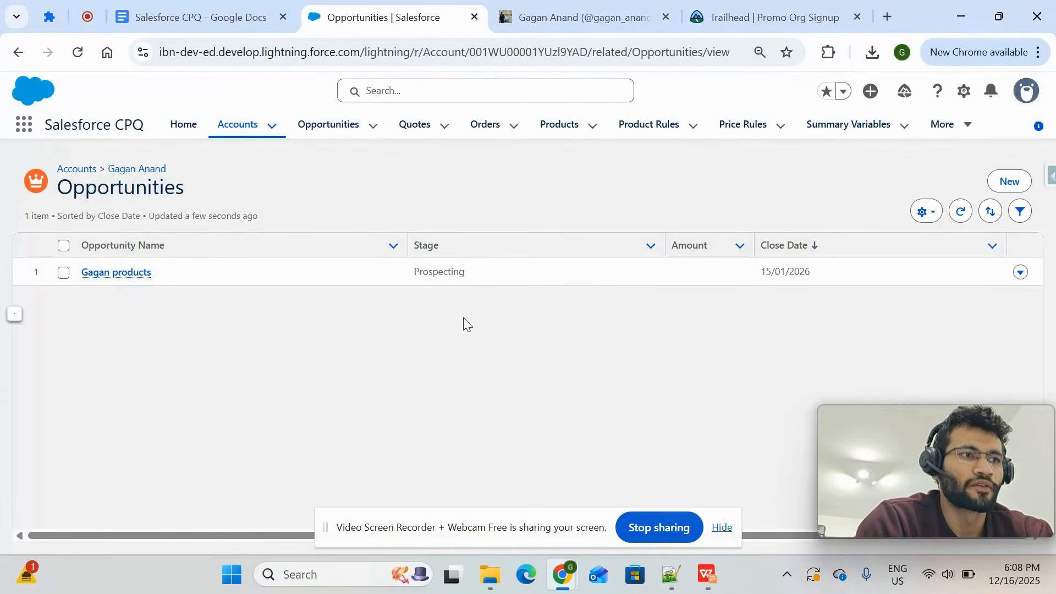
pyautogui.click(133, 275)
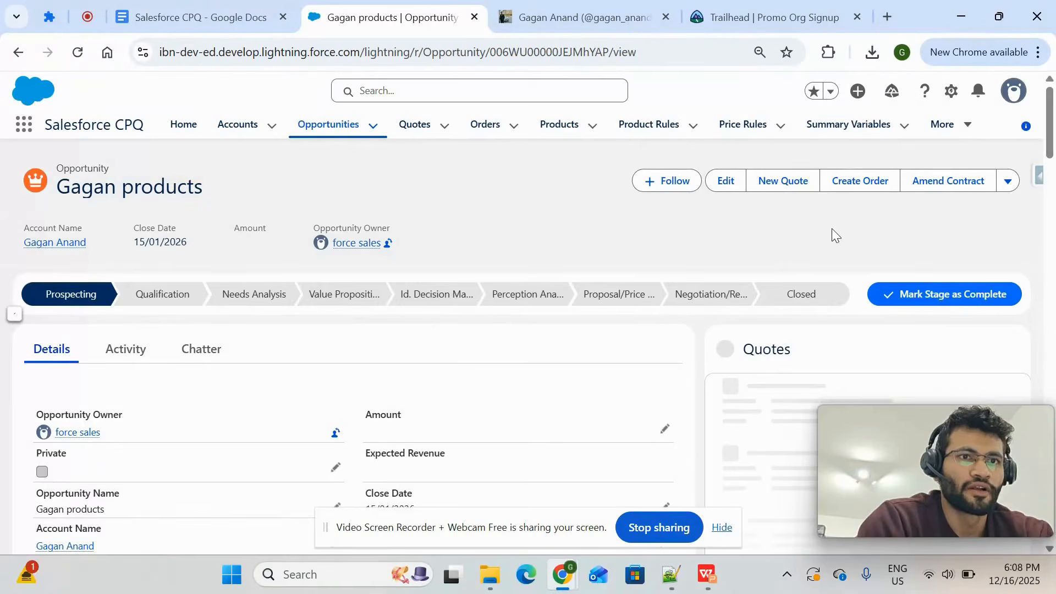
# Step: Create a primary quote for the opportunity with start and end dates of 16/12/2025 and open the quote's record
pyautogui.click(787, 195)
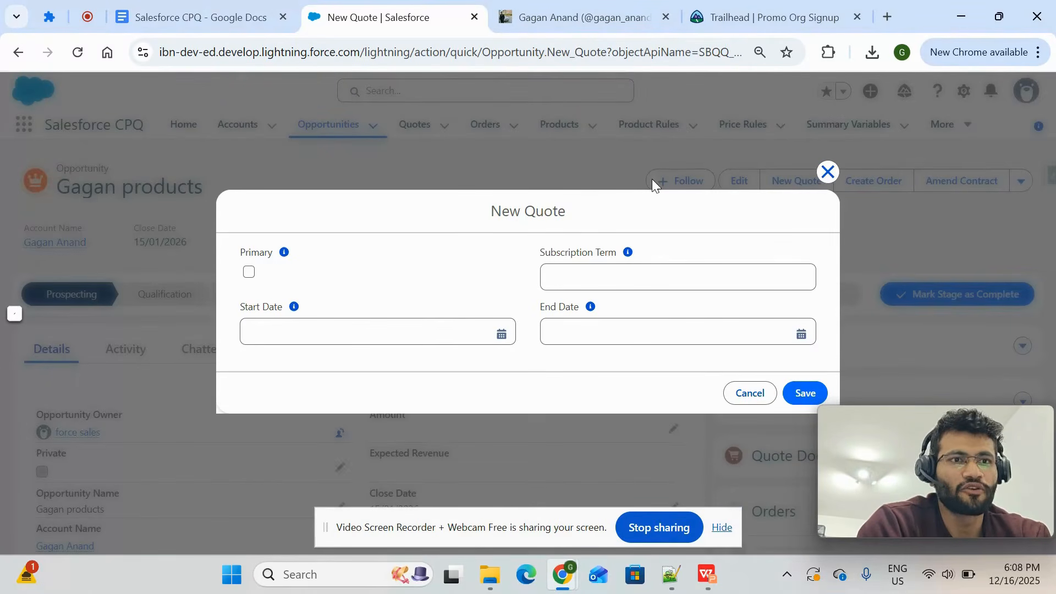
pyautogui.click(828, 172)
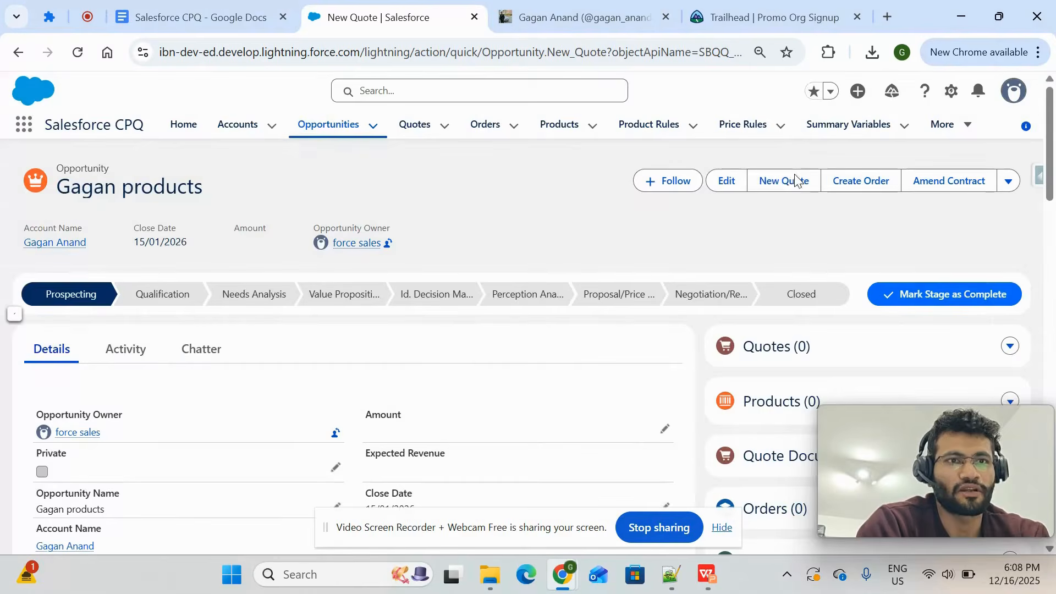
pyautogui.click(795, 184)
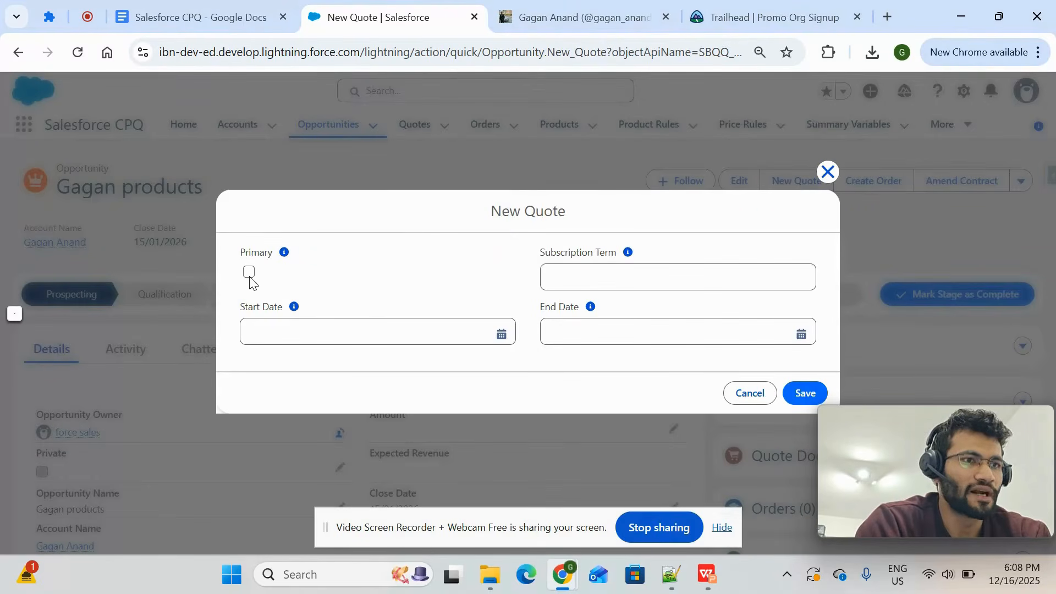
pyautogui.click(250, 274)
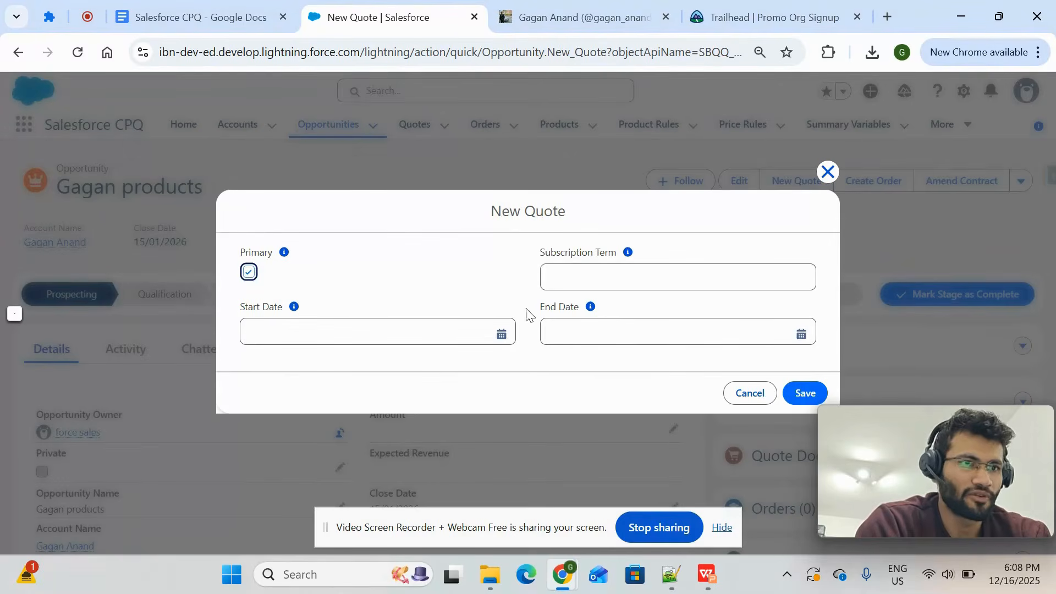
pyautogui.click(502, 336)
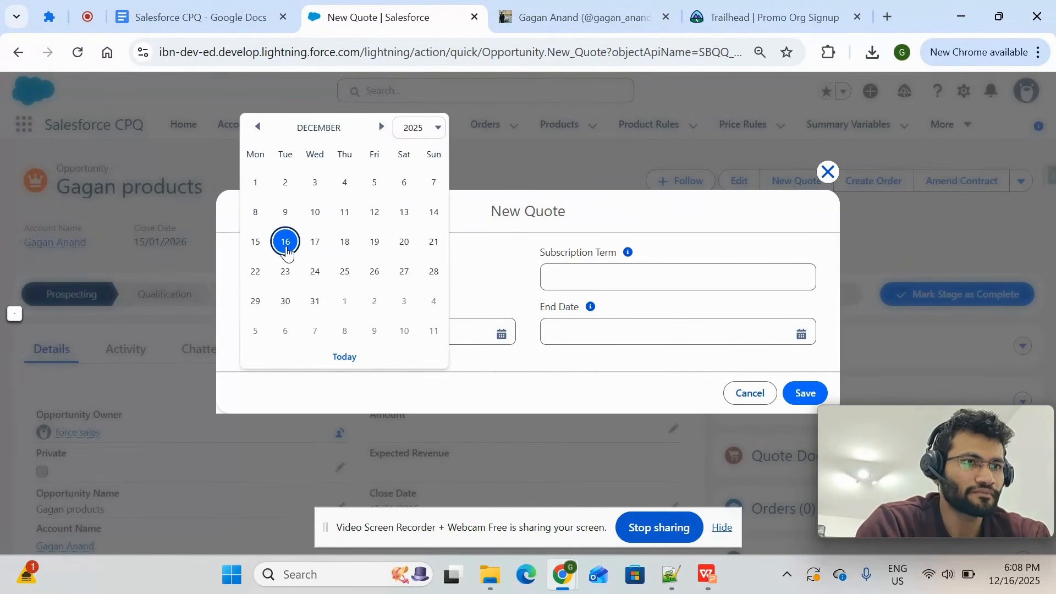
pyautogui.click(802, 334)
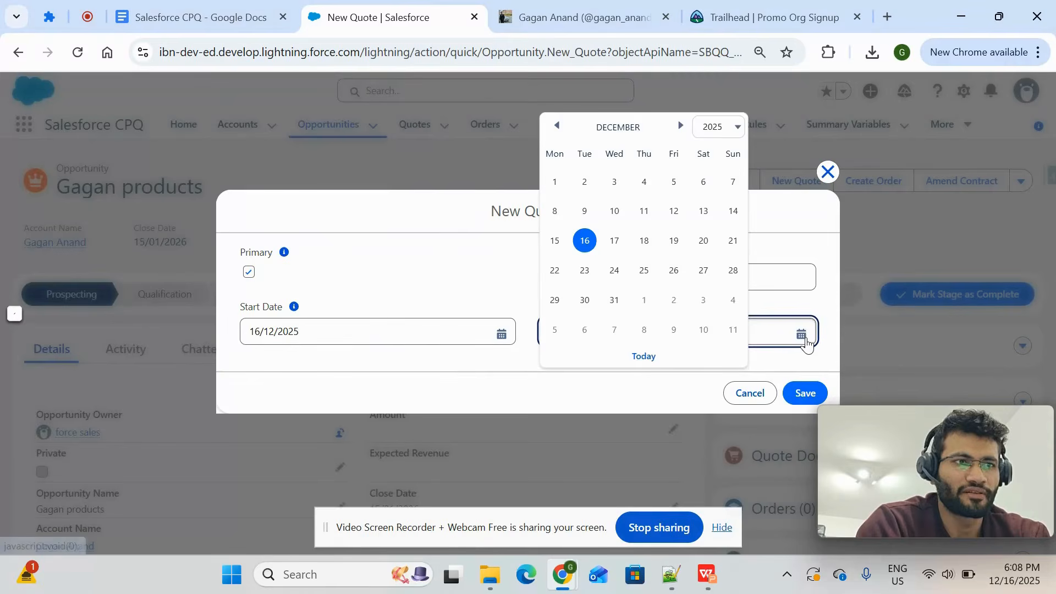
pyautogui.click(584, 240)
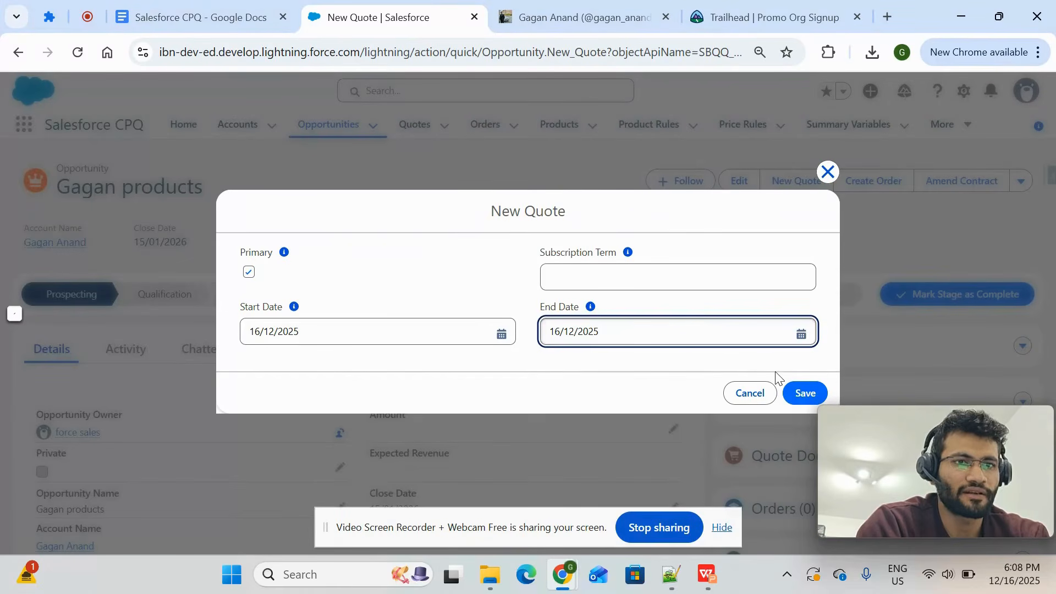
pyautogui.click(800, 391)
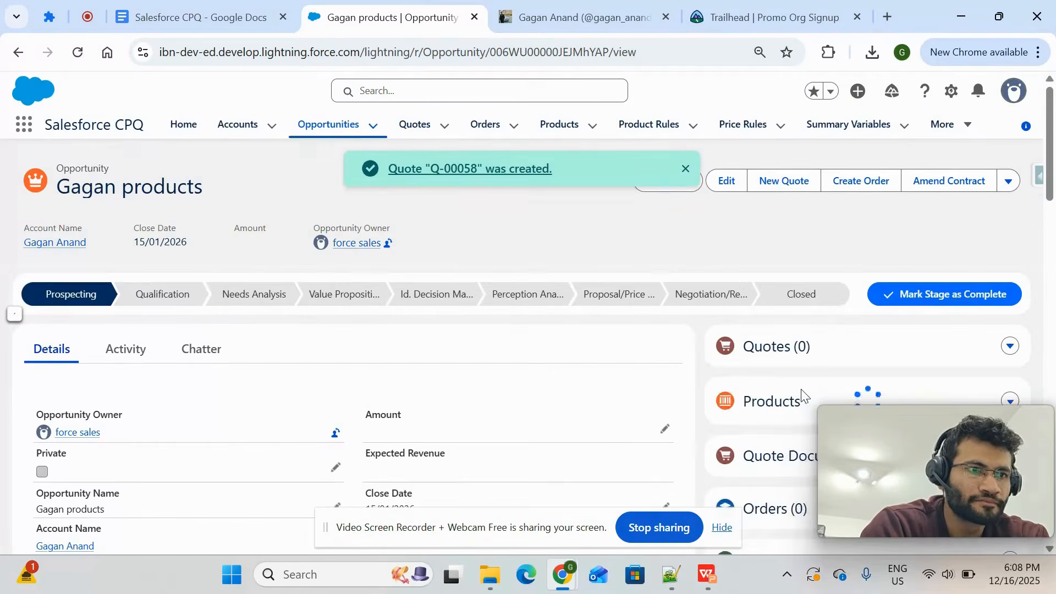
pyautogui.scroll(-1, 692, 322)
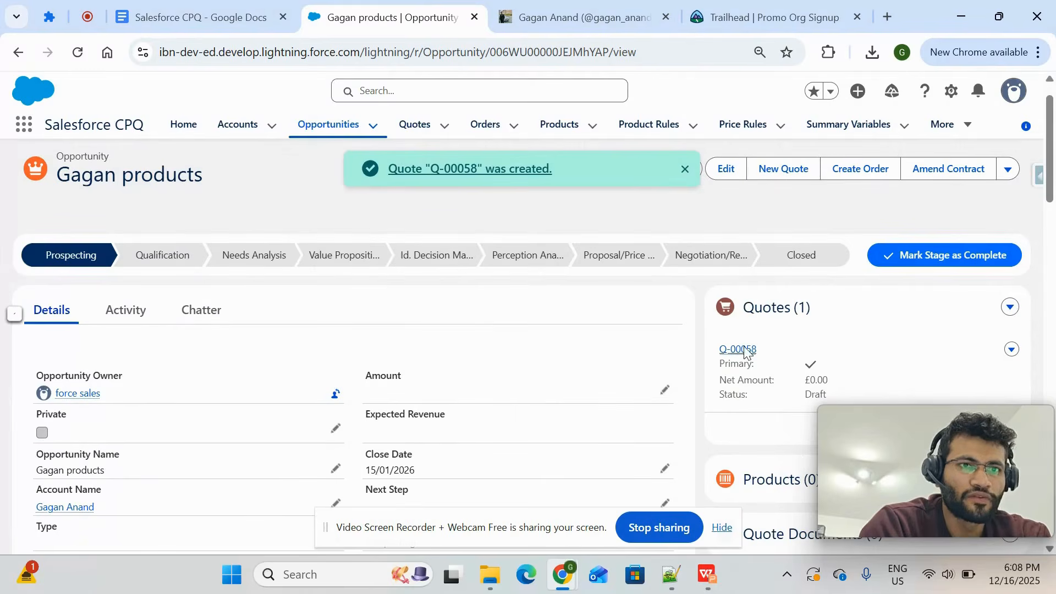
pyautogui.click(740, 356)
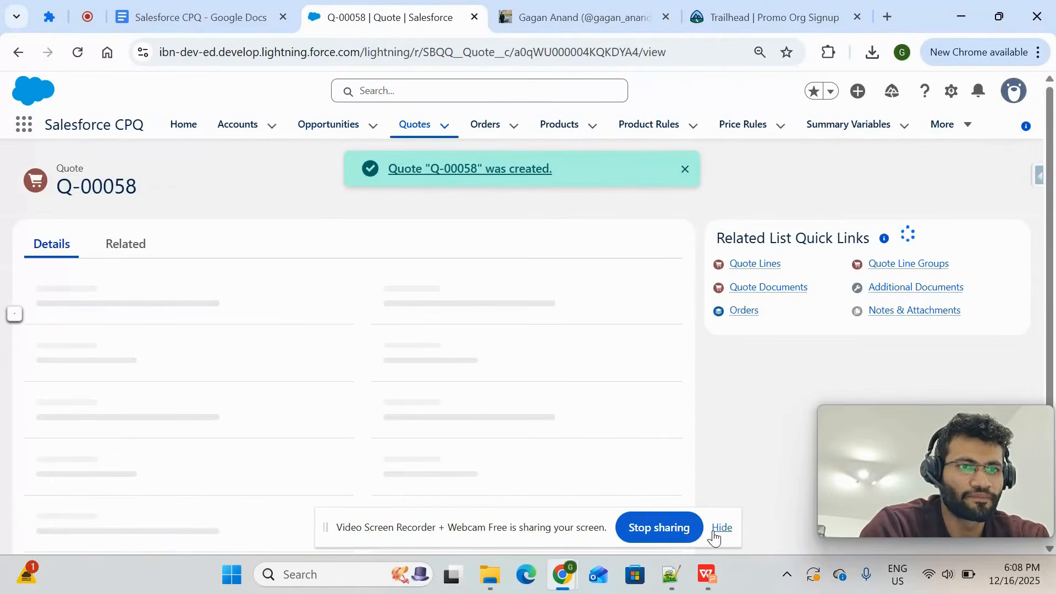
# Step: Switch to the WPS Office presentation, examine how quote lines relate to products and price books on slide 111, and return to the quote
pyautogui.click(708, 573)
pyautogui.press('Left')
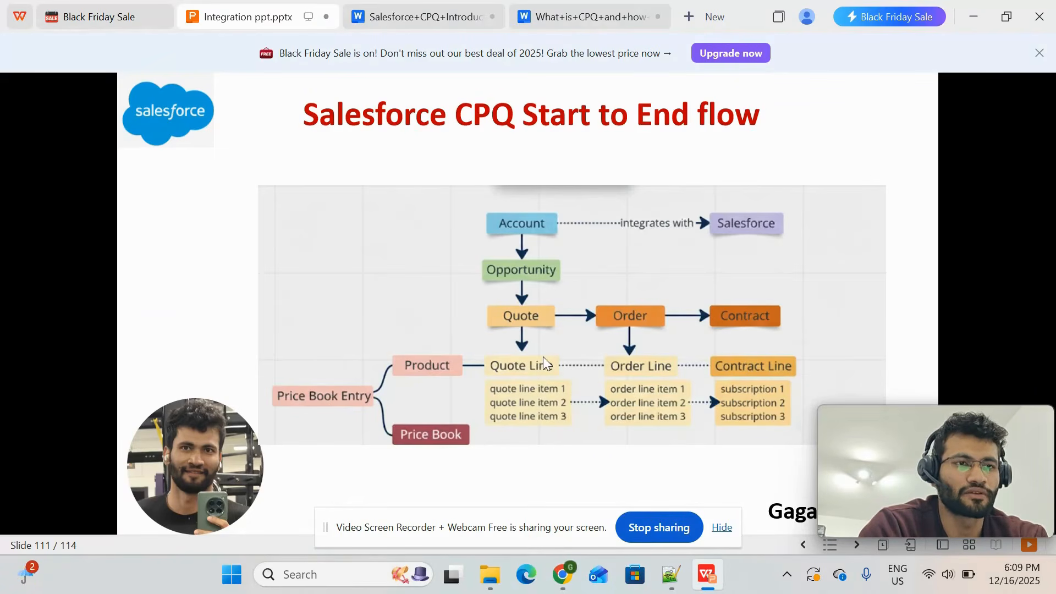
pyautogui.hotkey('alt', 'Tab')
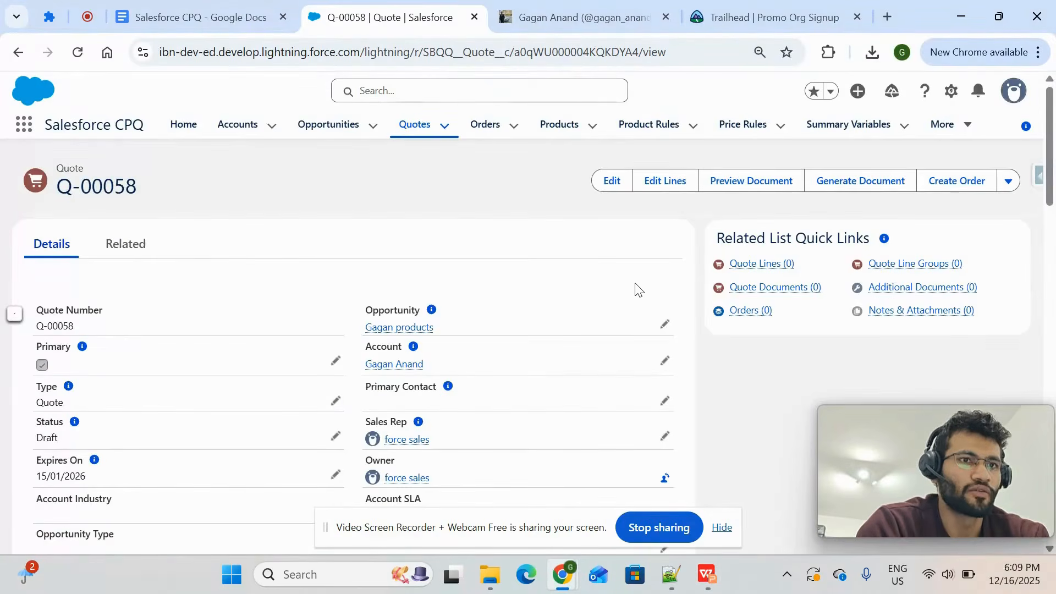
pyautogui.hotkey('alt', 'Tab')
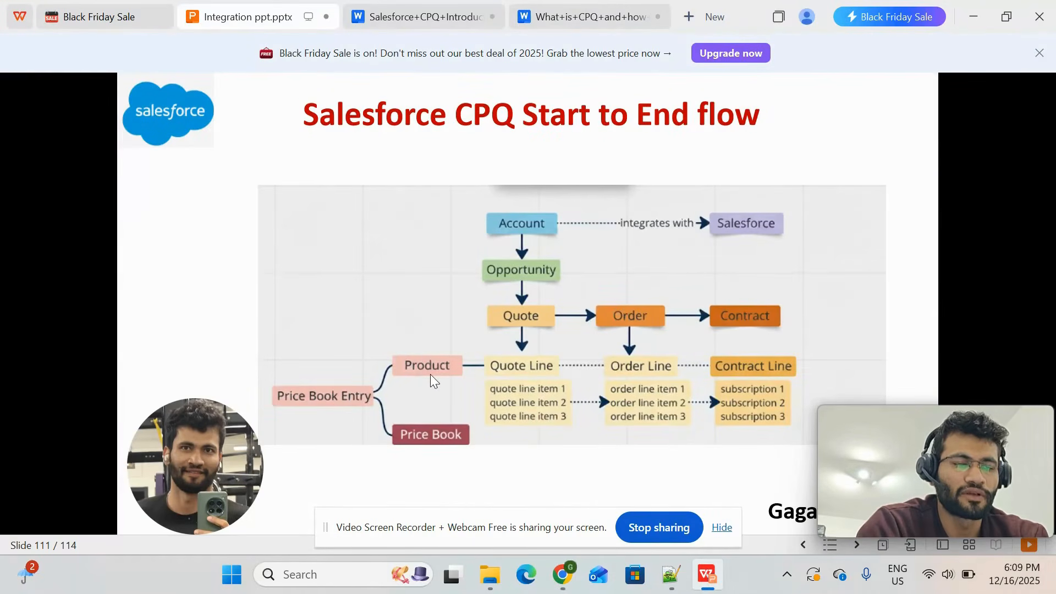
pyautogui.hotkey('alt', 'Tab')
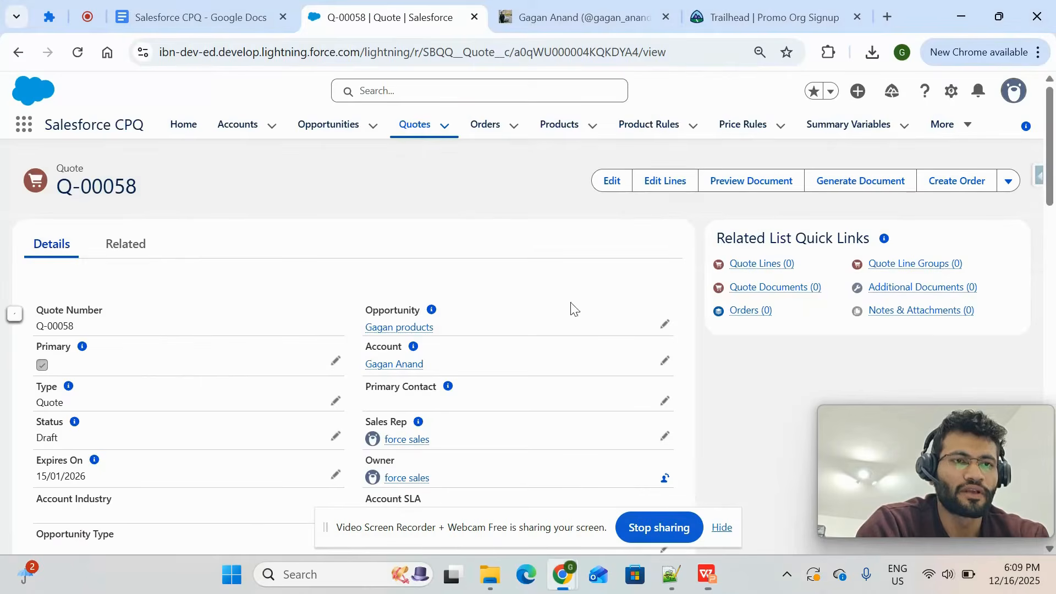
# Step: Open the quote's line editor, save Standard Price Book as its price book, and bring up the product selection list
pyautogui.click(665, 183)
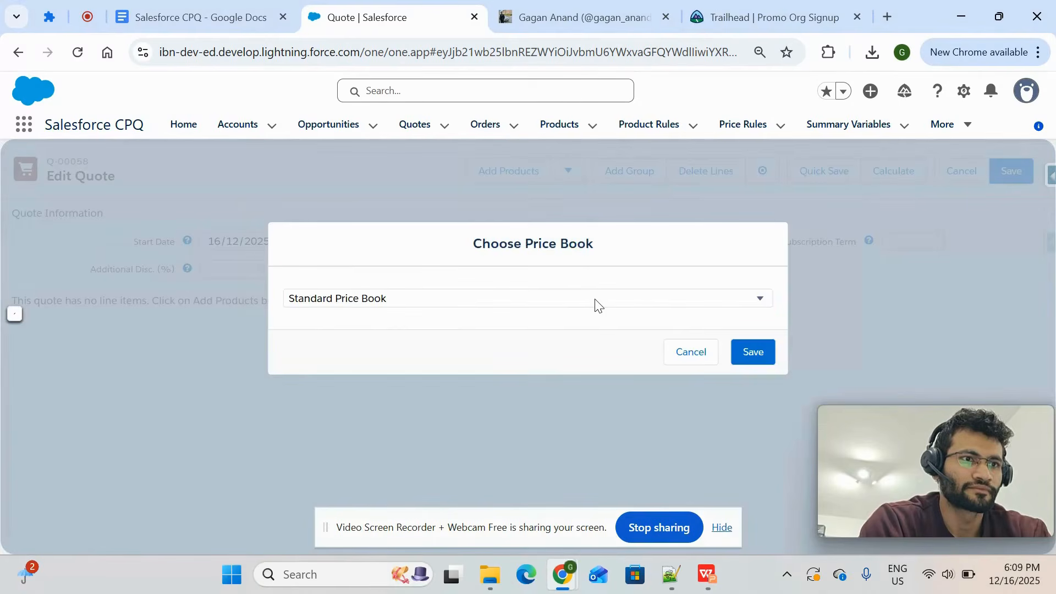
pyautogui.click(670, 298)
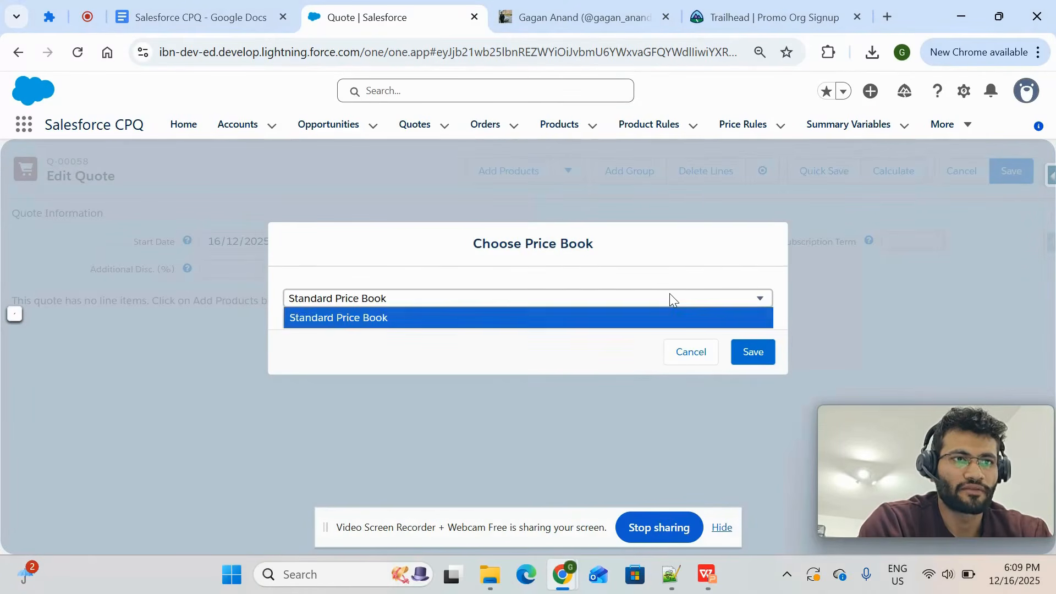
pyautogui.click(655, 254)
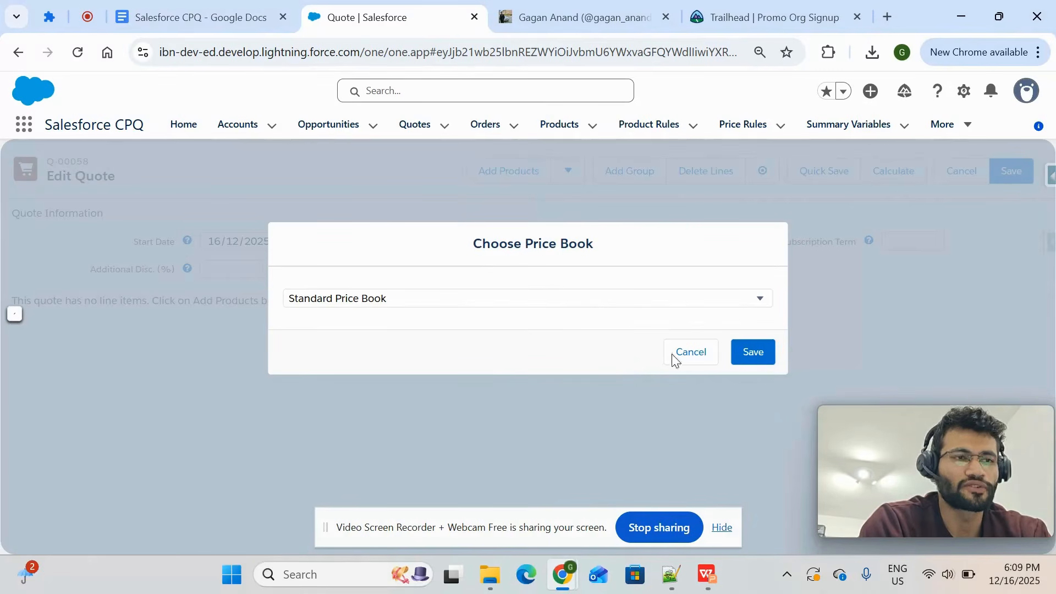
pyautogui.click(761, 357)
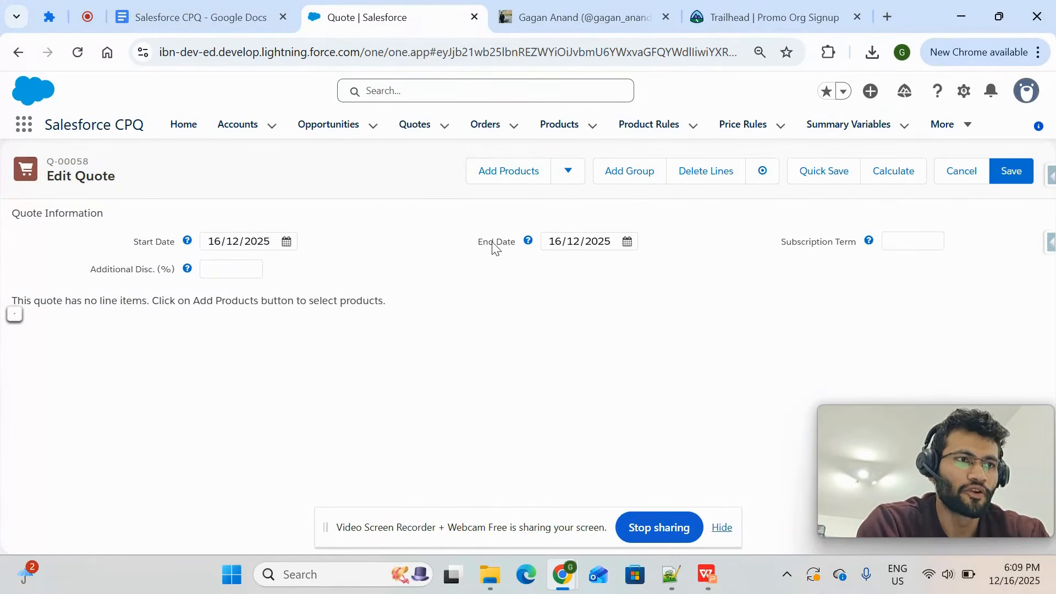
pyautogui.click(502, 174)
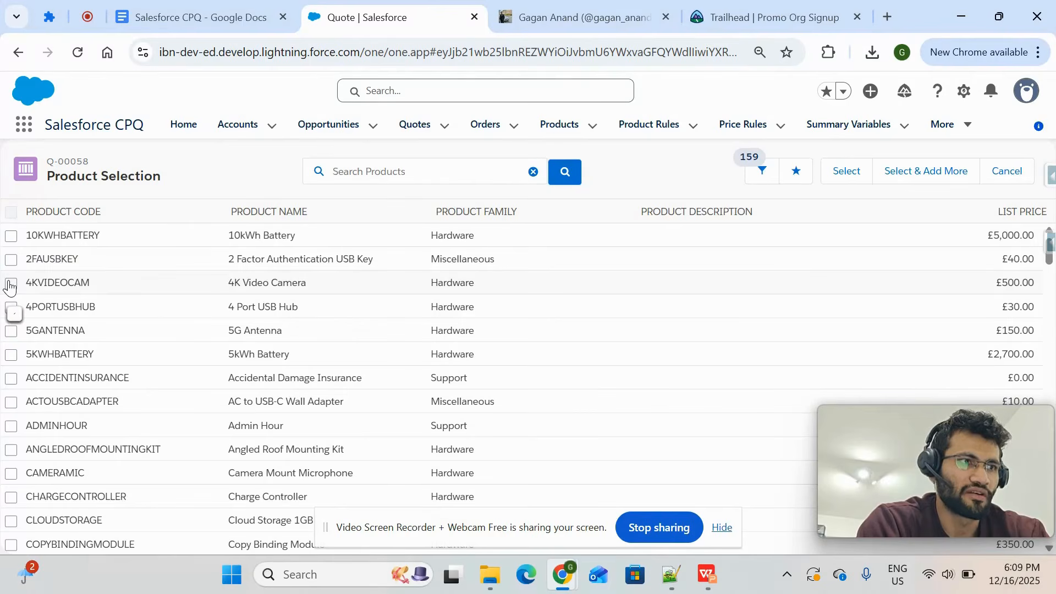
# Step: Add the 4K Video Camera bundle to the quote with its Camera Mount Microphone option included
pyautogui.click(11, 284)
pyautogui.moveTo(538, 527)
pyautogui.mouseDown()
pyautogui.moveTo(541, 360)
pyautogui.moveTo(538, 532)
pyautogui.mouseUp()
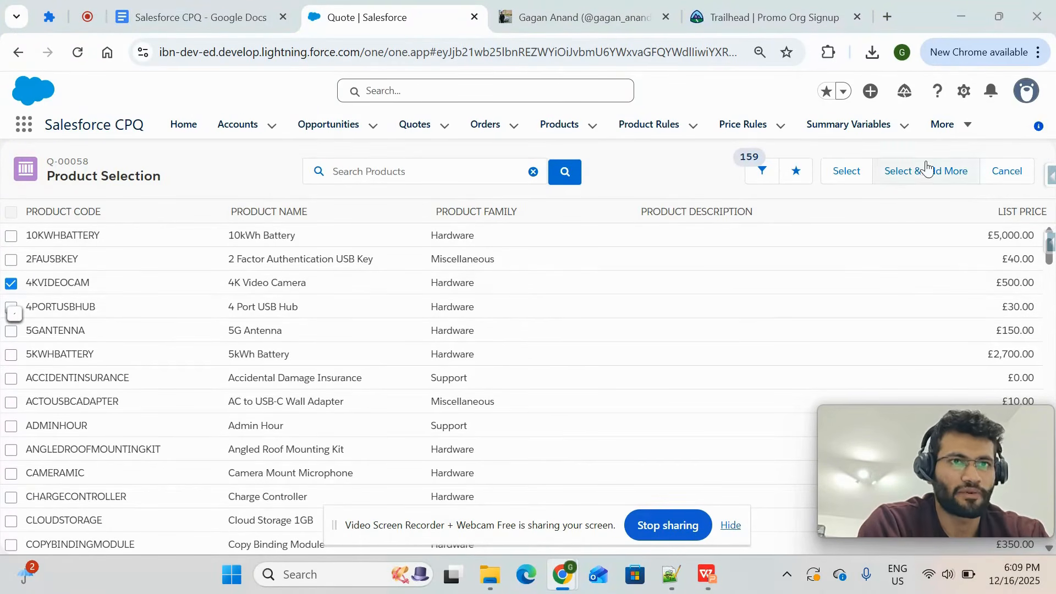
pyautogui.click(850, 185)
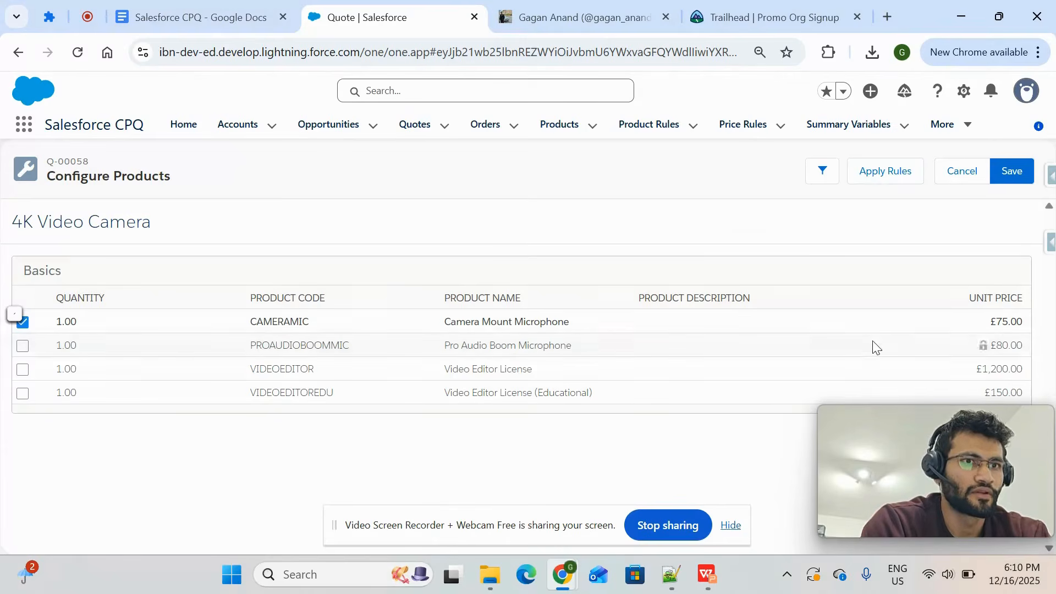
pyautogui.click(1019, 174)
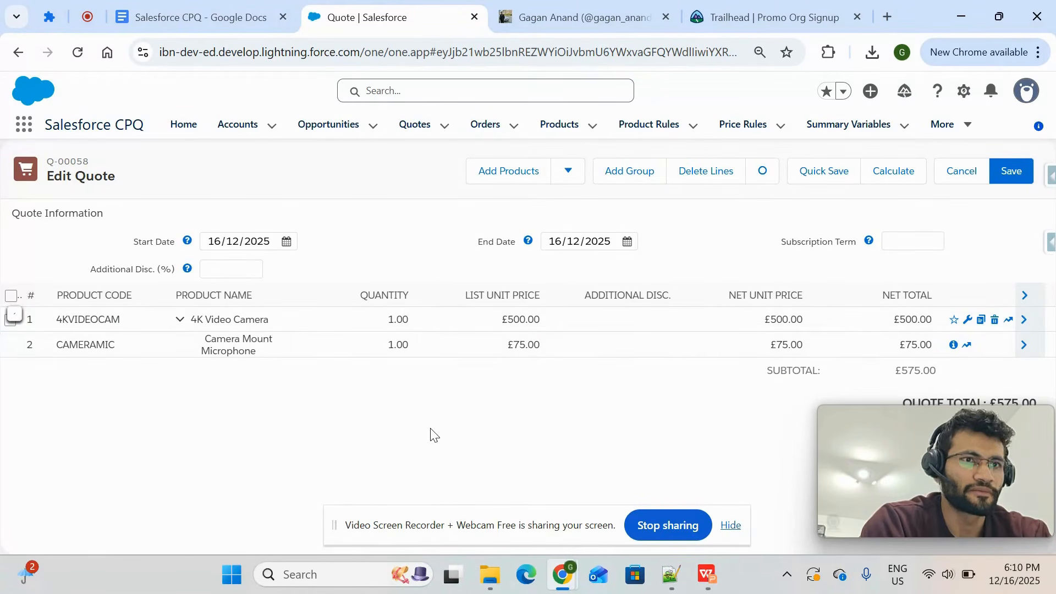
# Step: Apply a 10% additional discount to the whole quote, recalculate the prices, and save the quote lines
pyautogui.click(231, 265)
pyautogui.write('10')
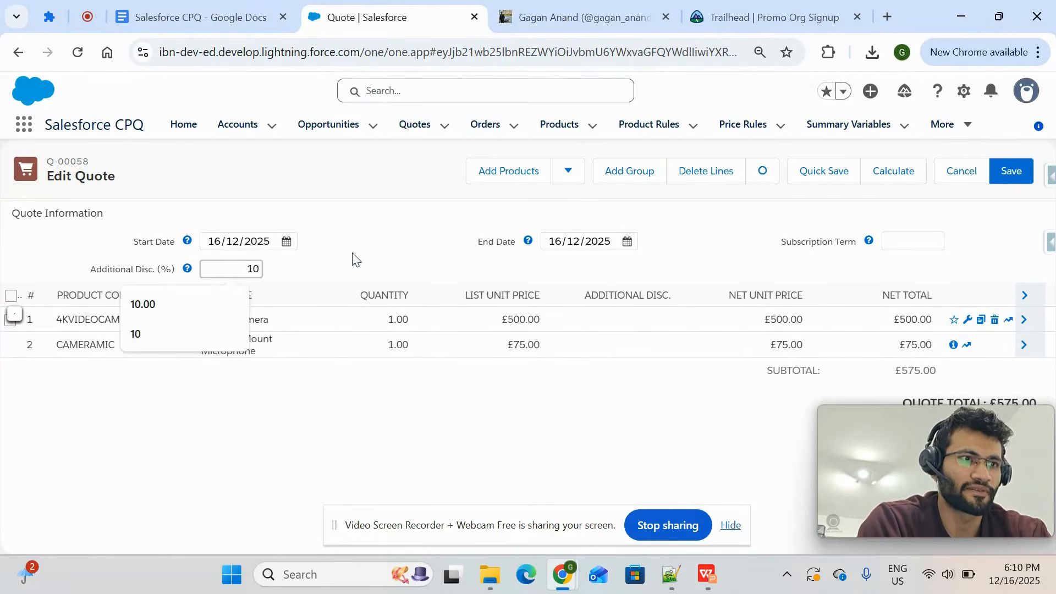
pyautogui.click(389, 250)
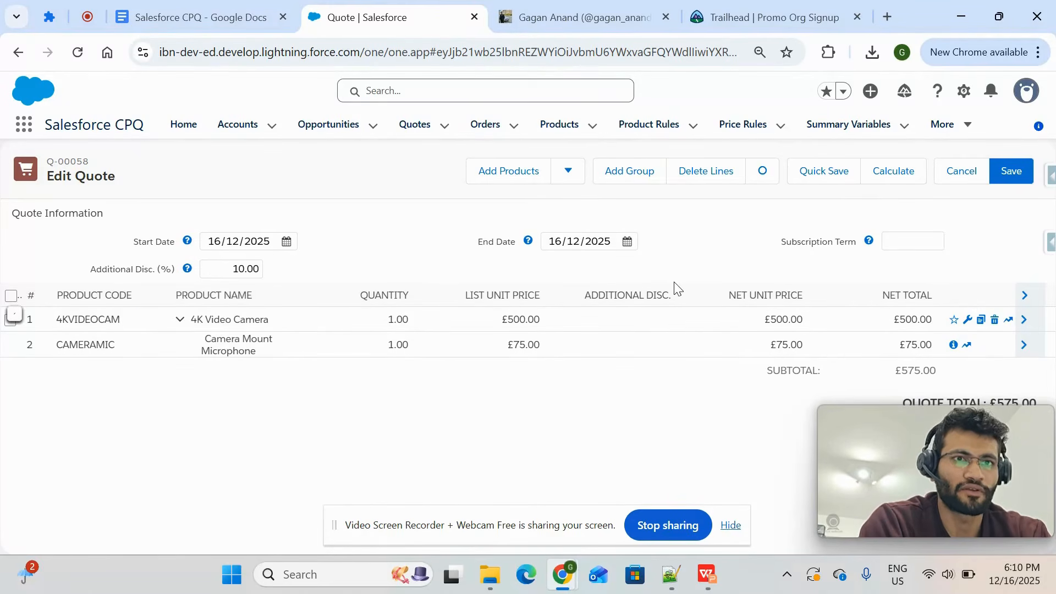
pyautogui.click(907, 170)
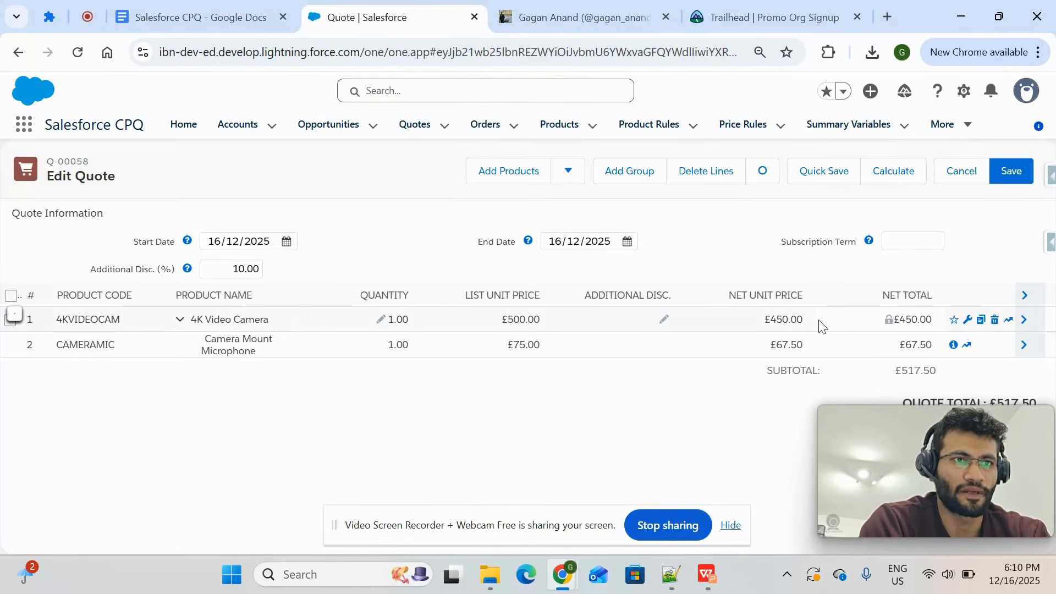
pyautogui.click(484, 318)
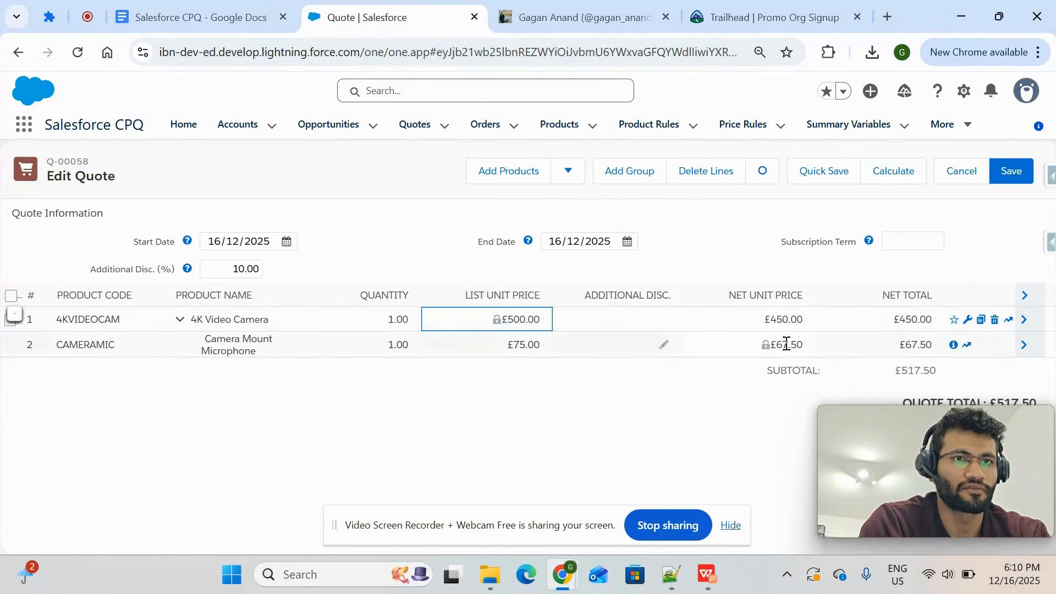
pyautogui.moveTo(915, 460)
pyautogui.mouseDown()
pyautogui.moveTo(859, 533)
pyautogui.moveTo(876, 537)
pyautogui.mouseUp()
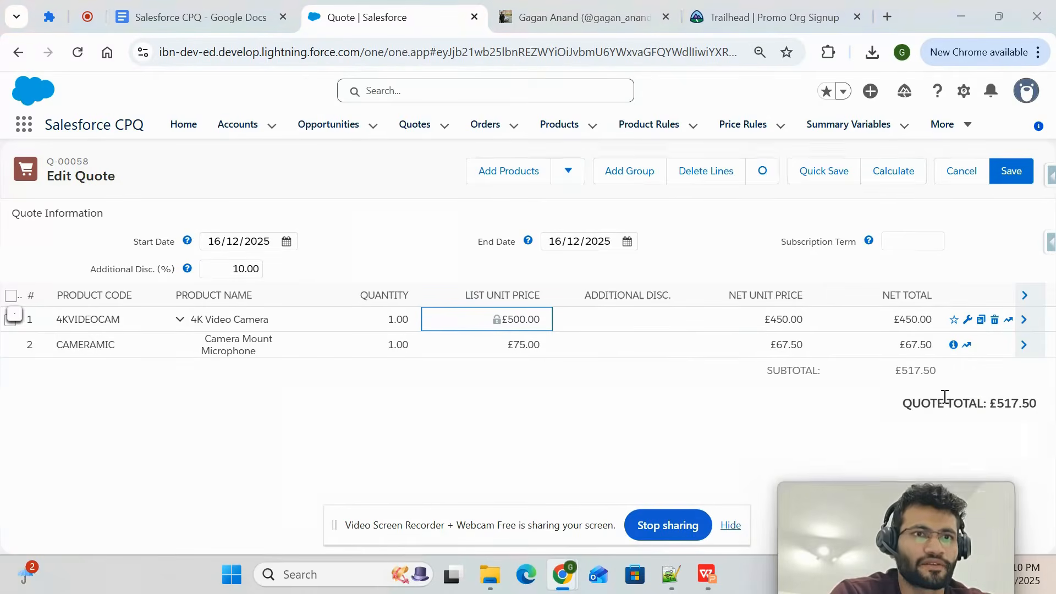
pyautogui.click(1008, 175)
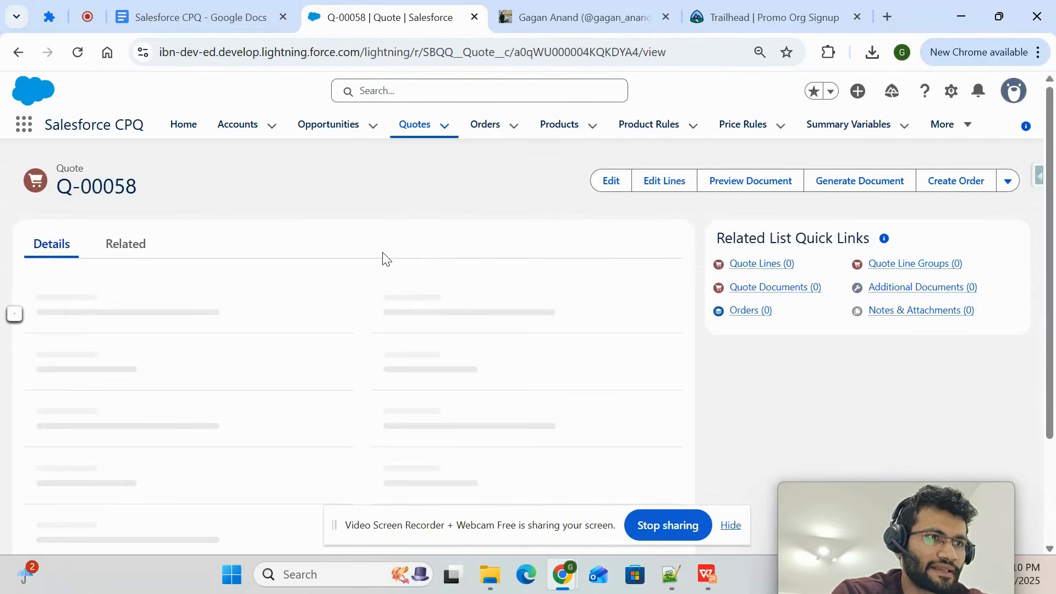
# Step: Check the quote's related quote lines and preview its quote document, returning to the quote record
pyautogui.click(128, 245)
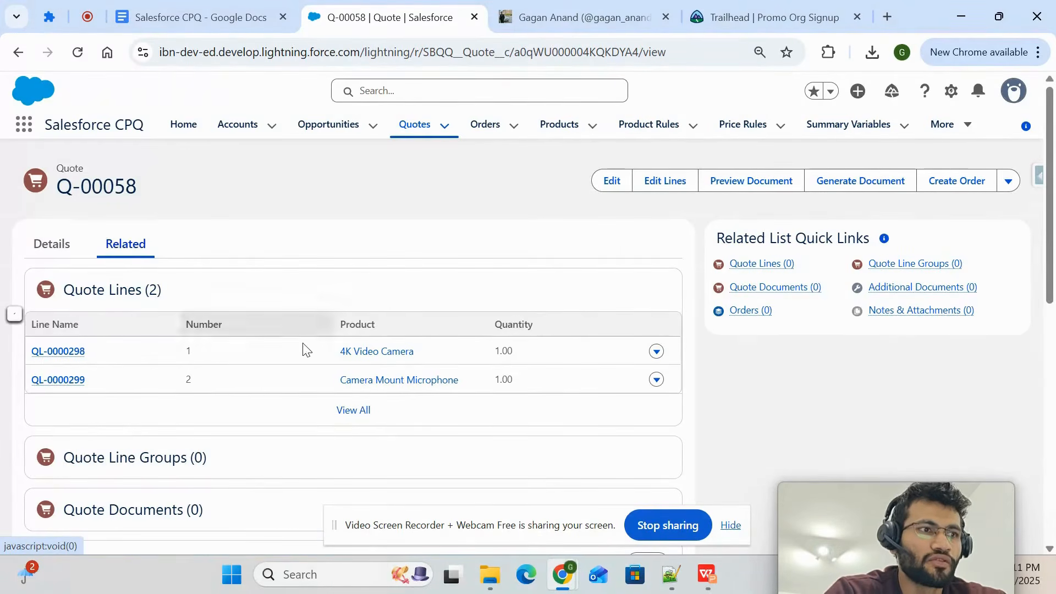
pyautogui.click(748, 182)
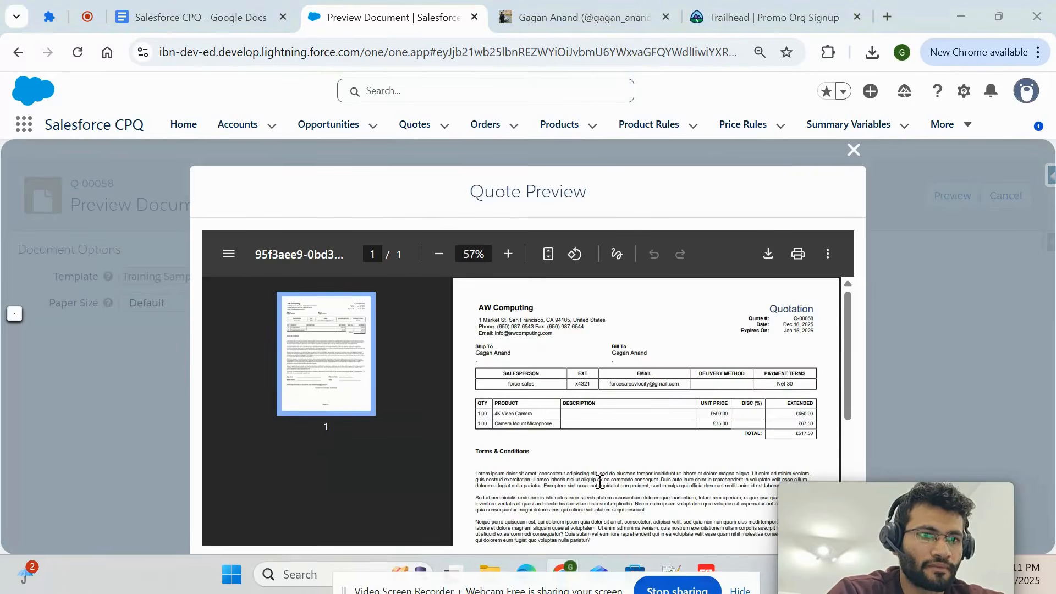
pyautogui.scroll(-5, 599, 482)
pyautogui.scroll(5, 599, 482)
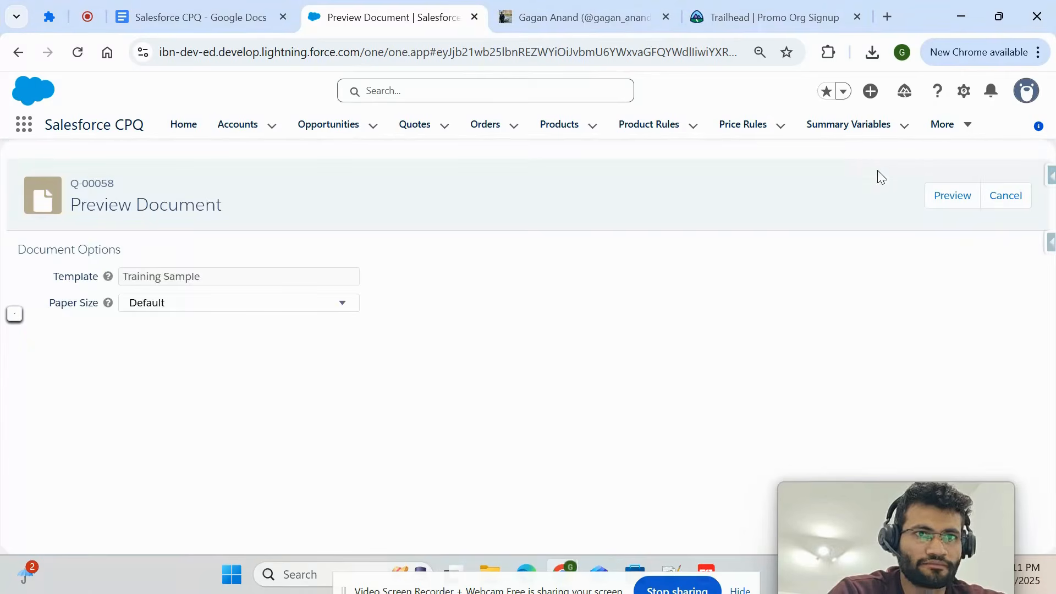
pyautogui.click(852, 151)
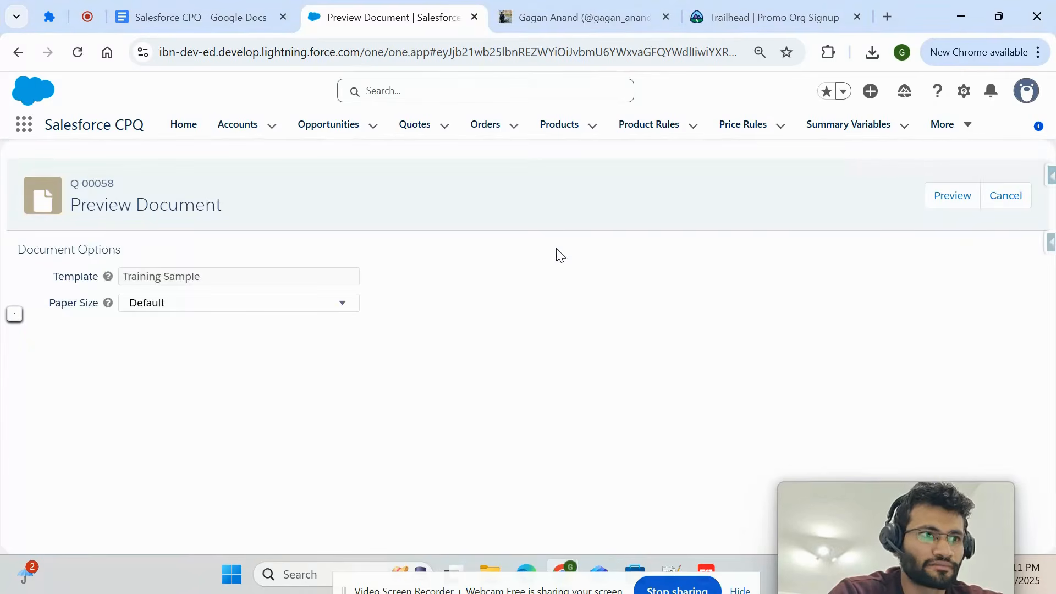
pyautogui.click(1006, 196)
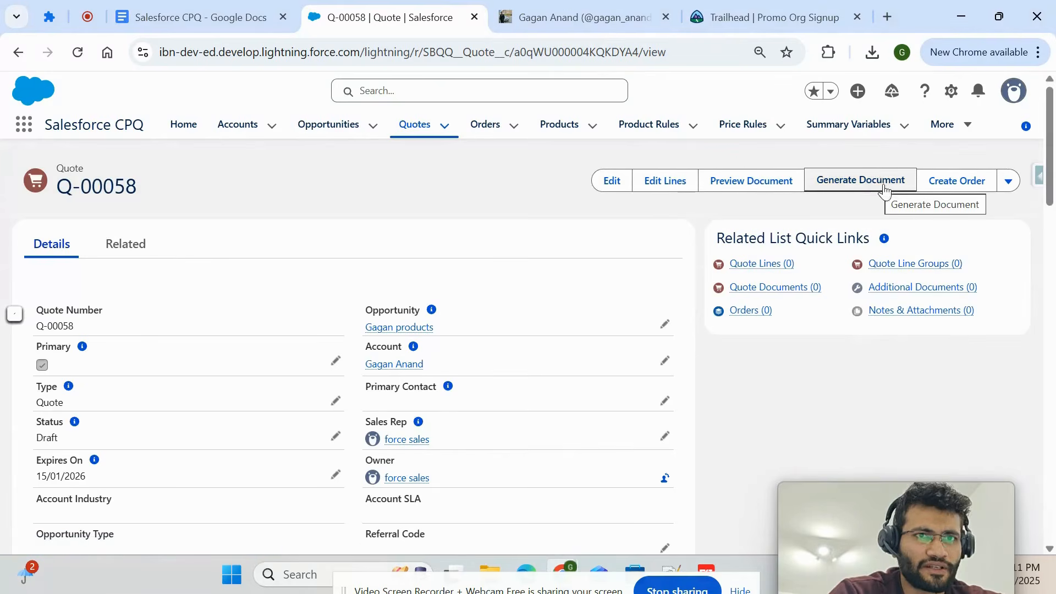
pyautogui.click(1008, 182)
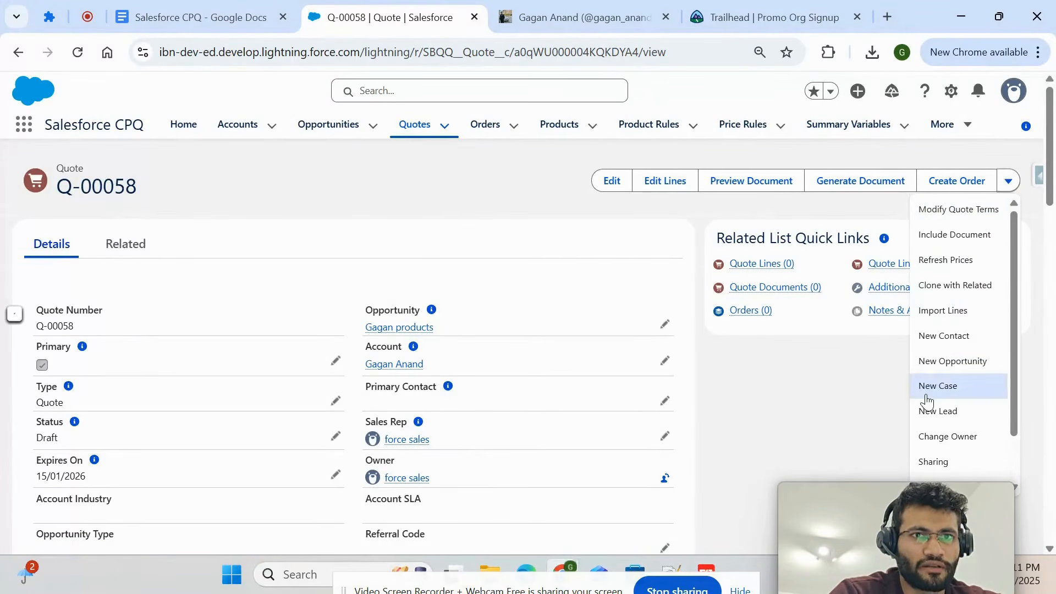
pyautogui.moveTo(881, 517); pyautogui.dragTo(602, 517)
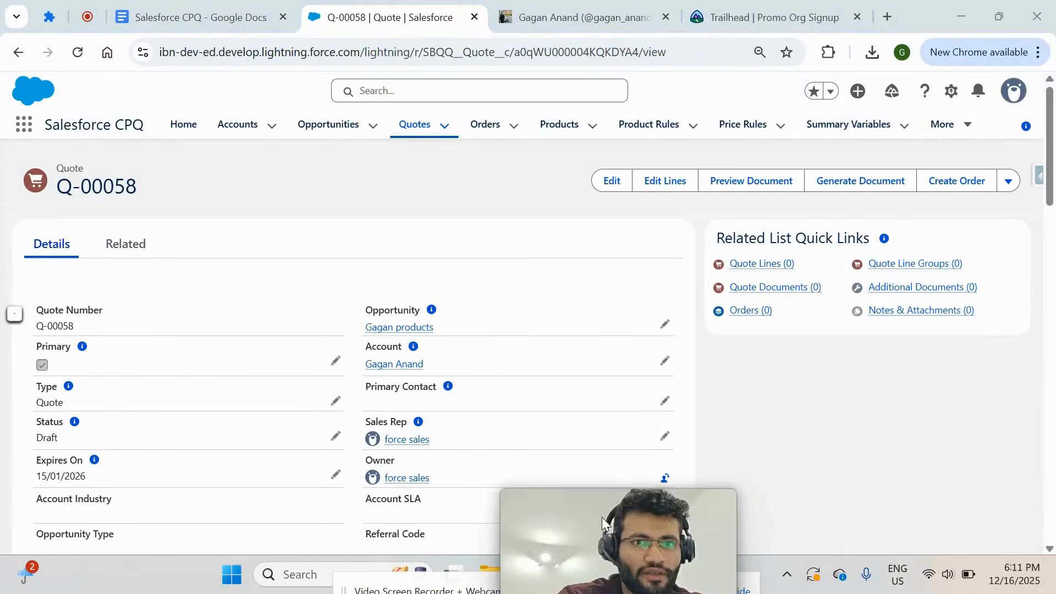
pyautogui.click(1015, 183)
pyautogui.scroll(-1, 941, 462)
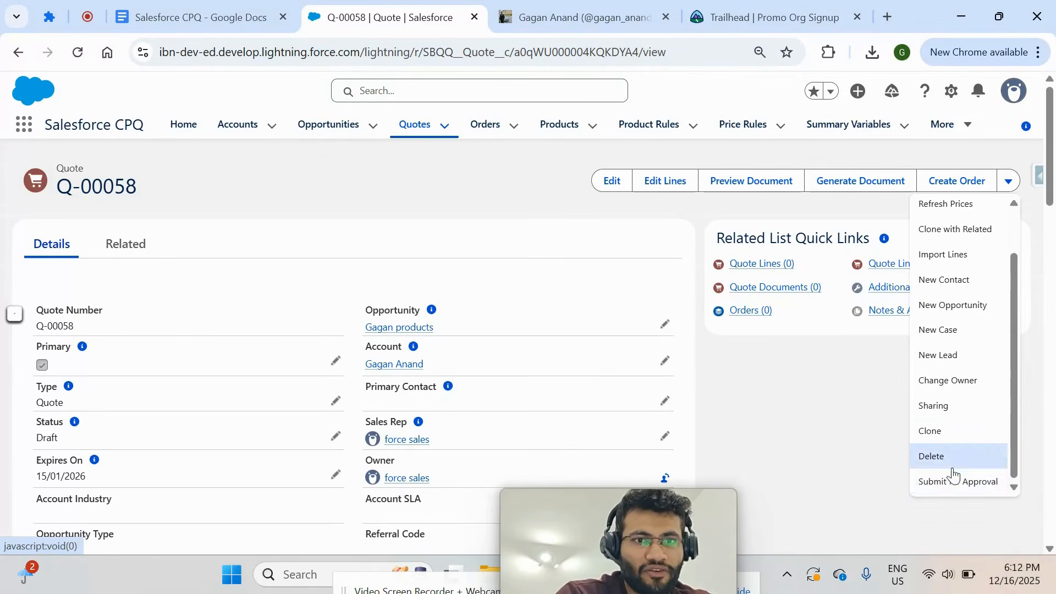
pyautogui.click(780, 394)
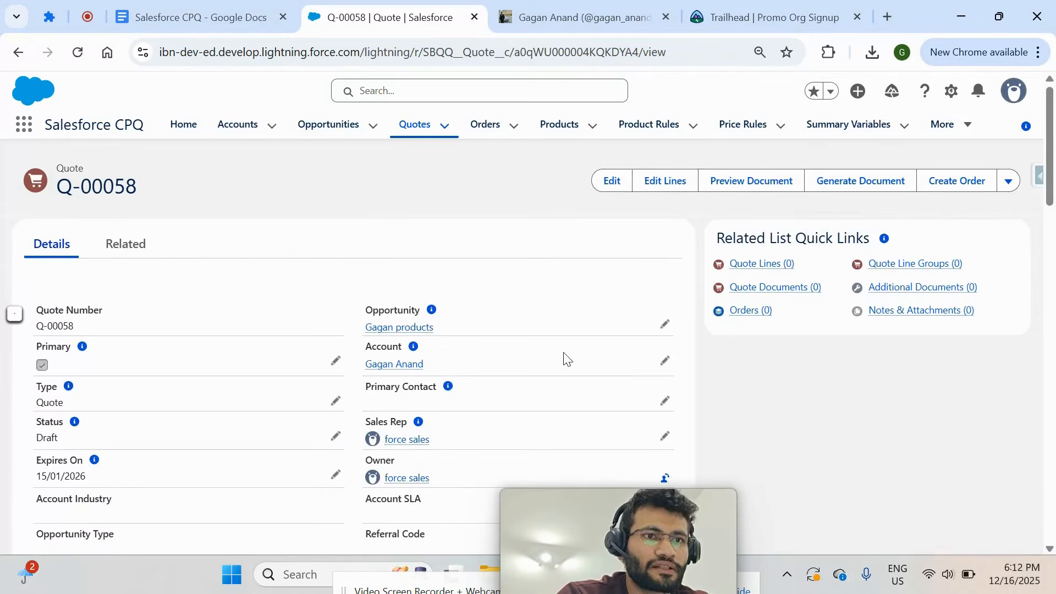
# Step: Edit the quote to set its status to Approved and mark it as Ordered, and save the record
pyautogui.click(608, 187)
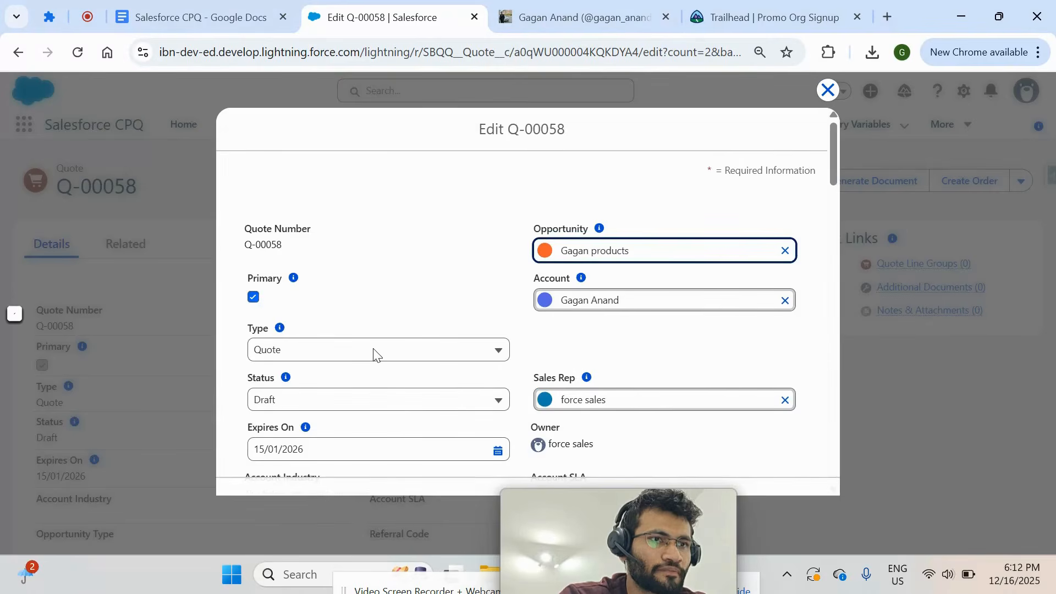
pyautogui.scroll(-3, 428, 240)
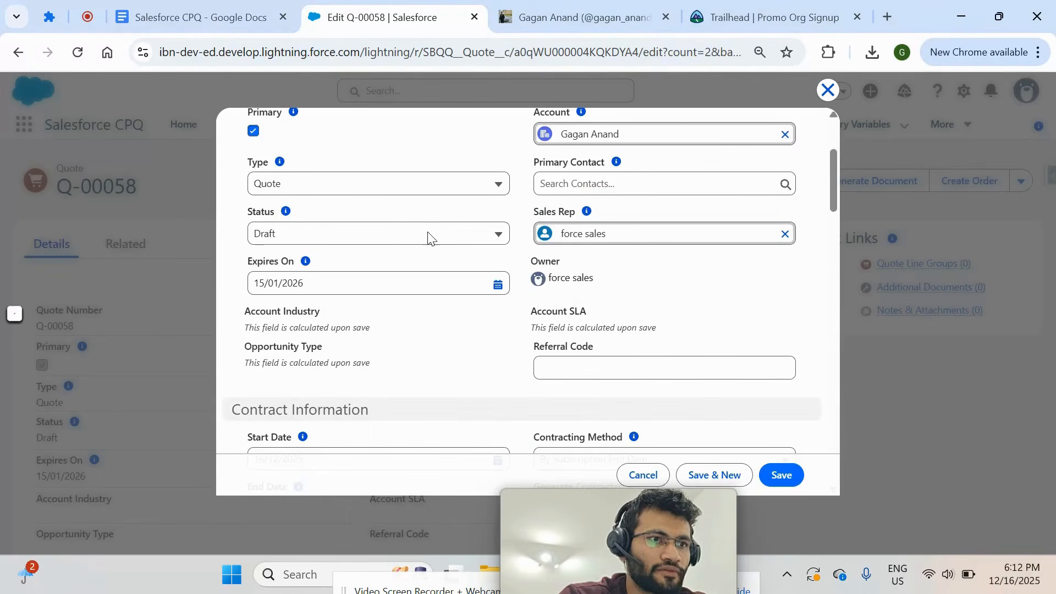
pyautogui.click(430, 238)
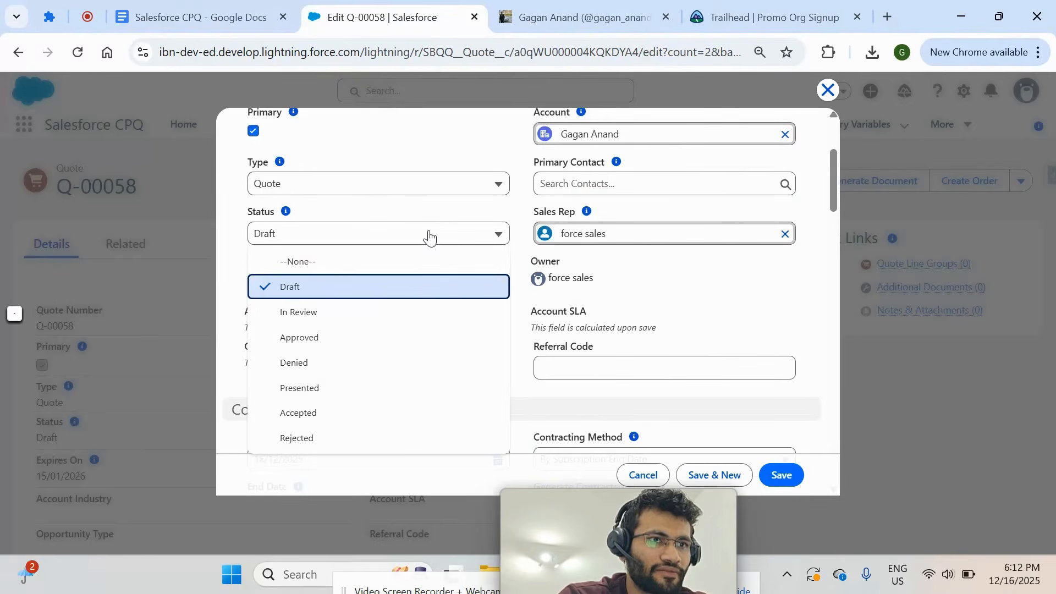
pyautogui.click(365, 335)
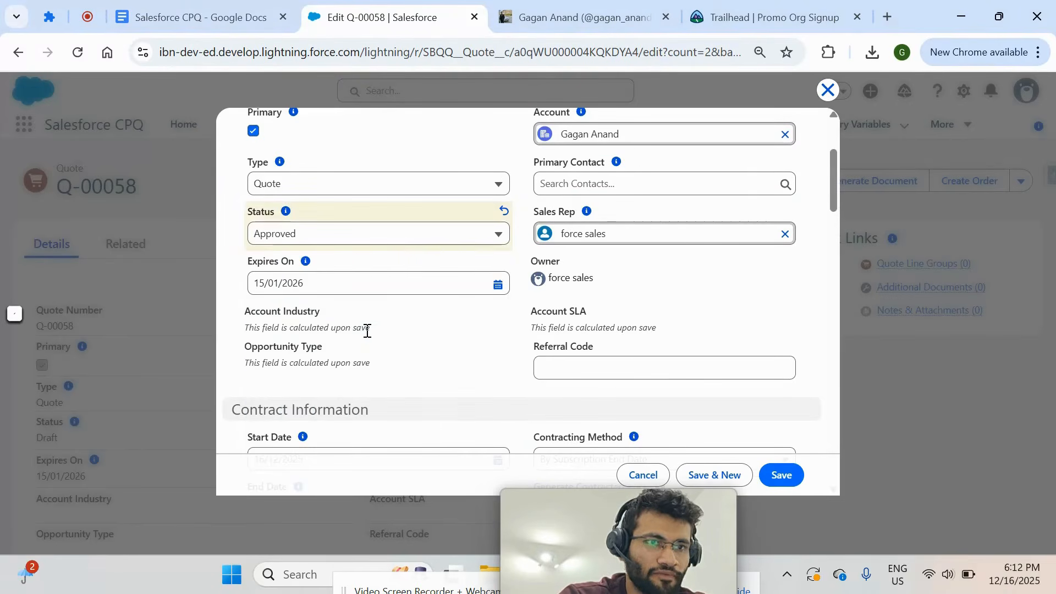
pyautogui.scroll(-6, 494, 352)
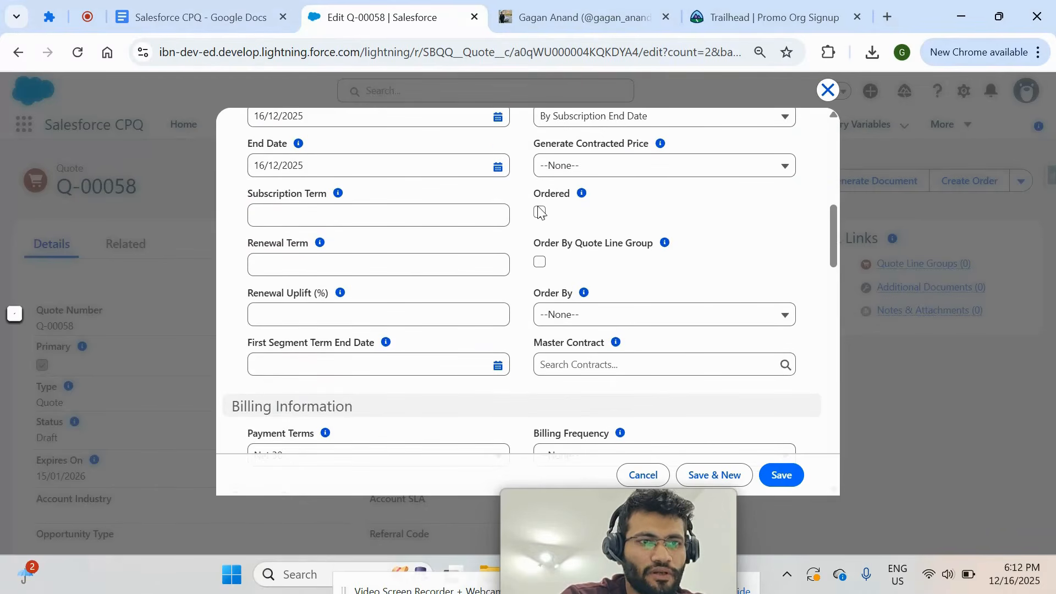
pyautogui.click(540, 212)
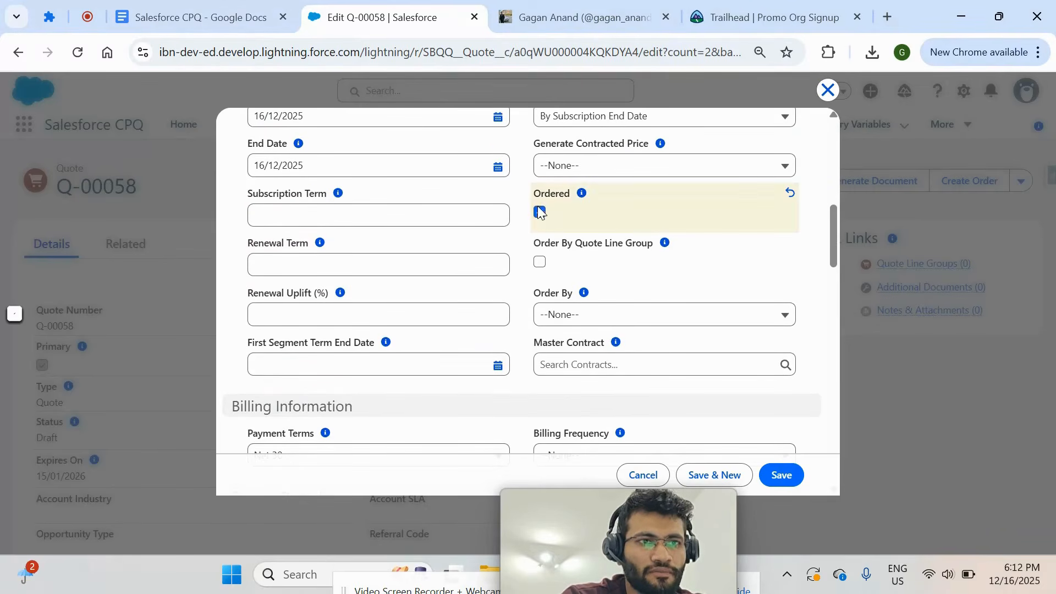
pyautogui.click(785, 475)
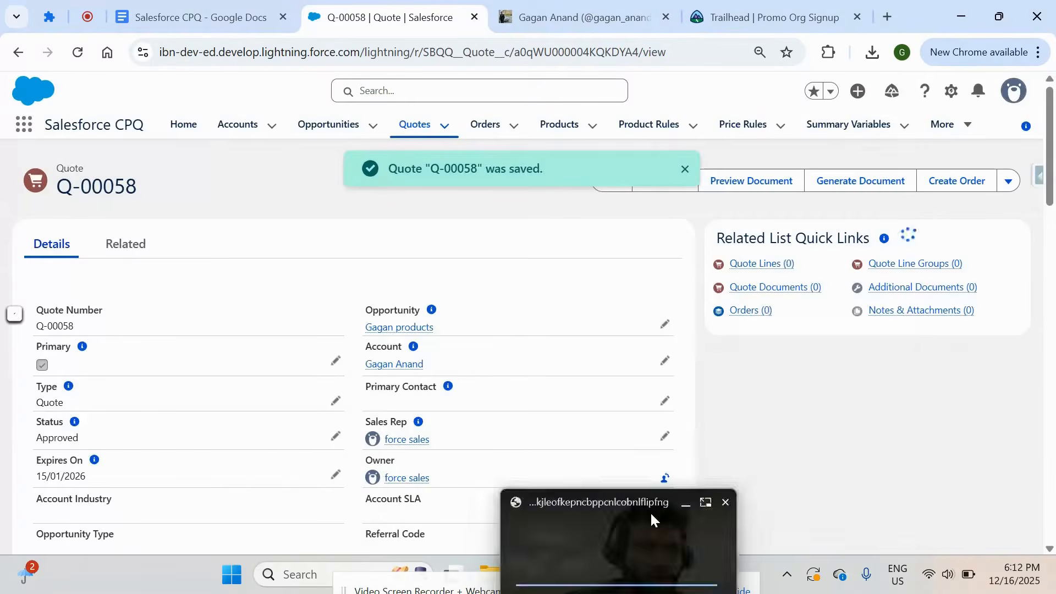
# Step: Open the order generated from the quote through the quote's related orders
pyautogui.moveTo(650, 512); pyautogui.dragTo(882, 373)
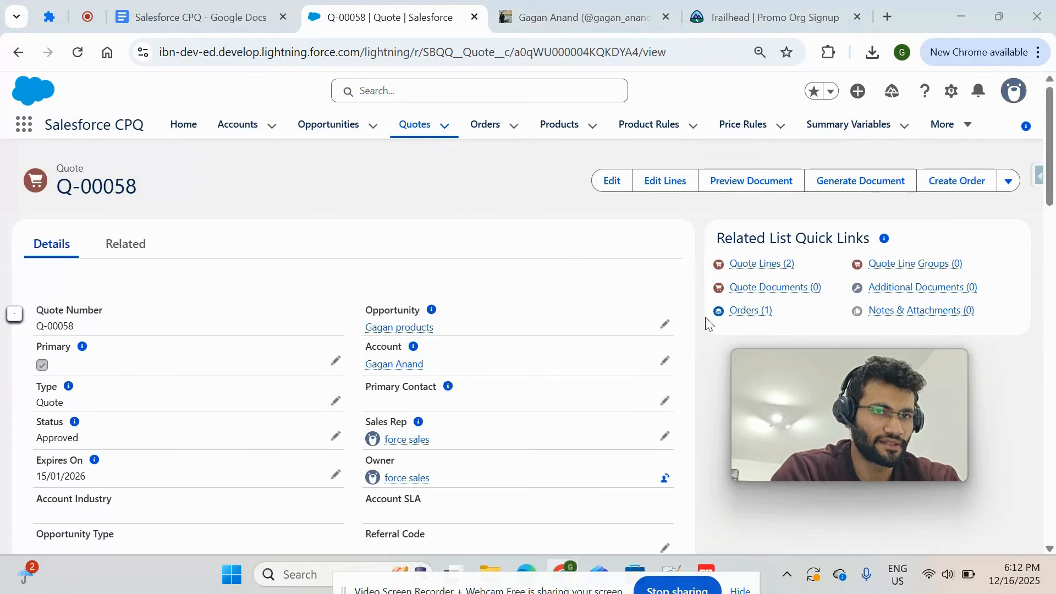
pyautogui.moveTo(761, 319)
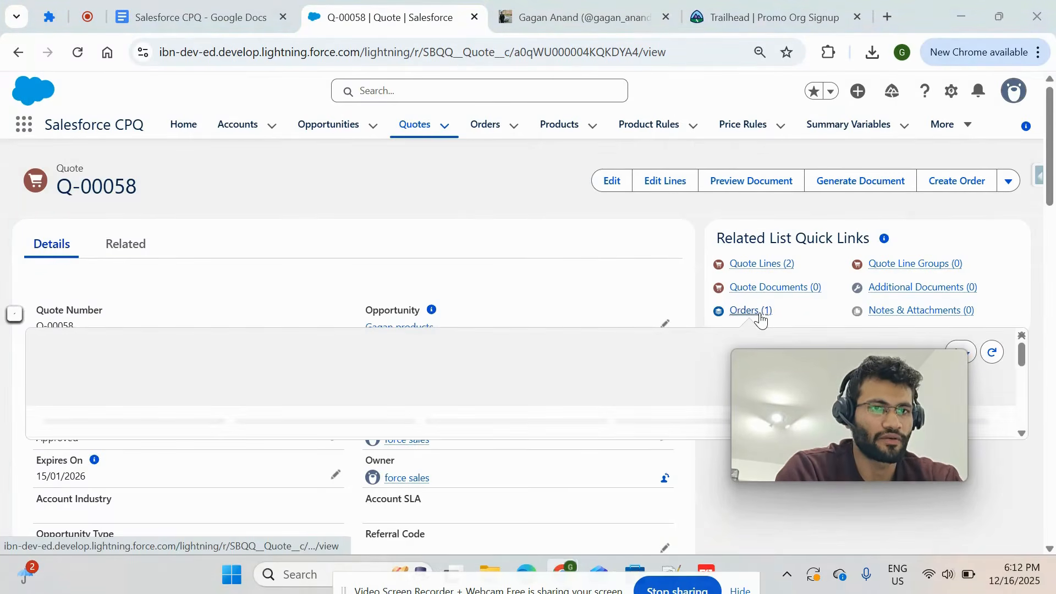
pyautogui.click(761, 312)
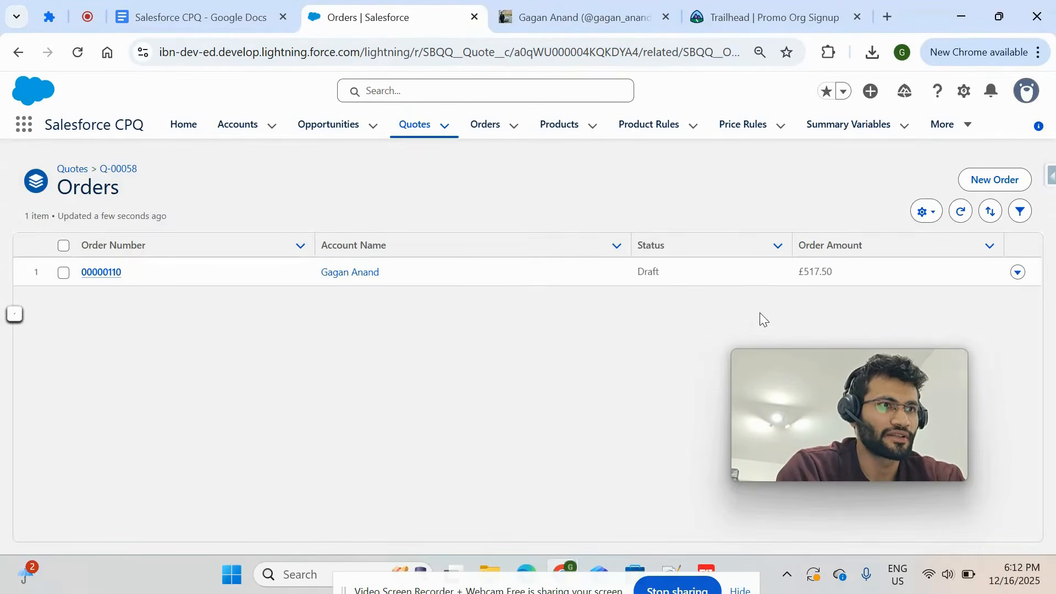
pyautogui.click(110, 273)
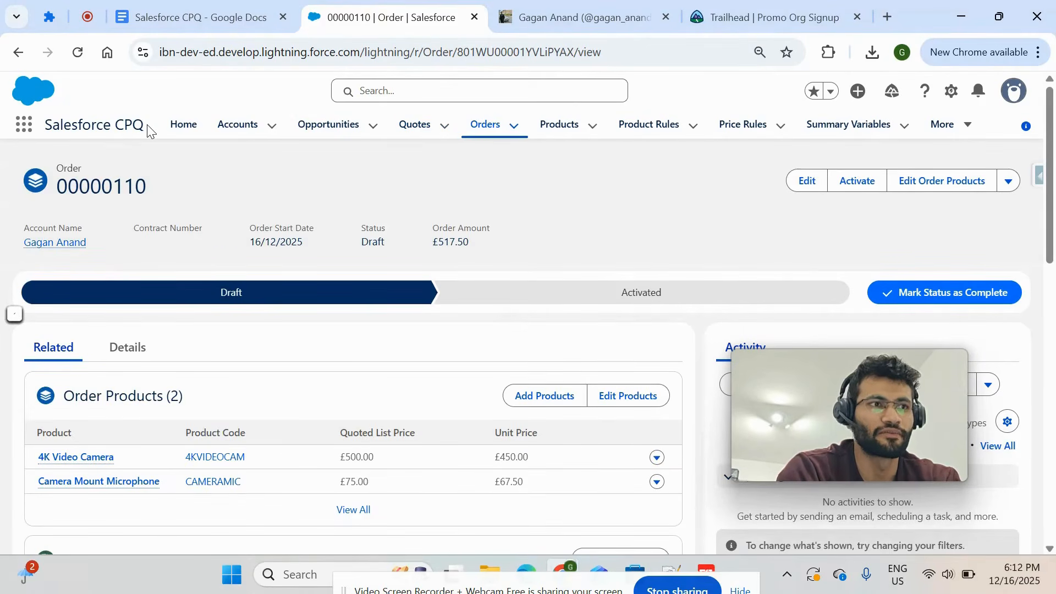
# Step: Examine the order's related products and contracts, and its order information details
pyautogui.moveTo(149, 132); pyautogui.dragTo(44, 132)
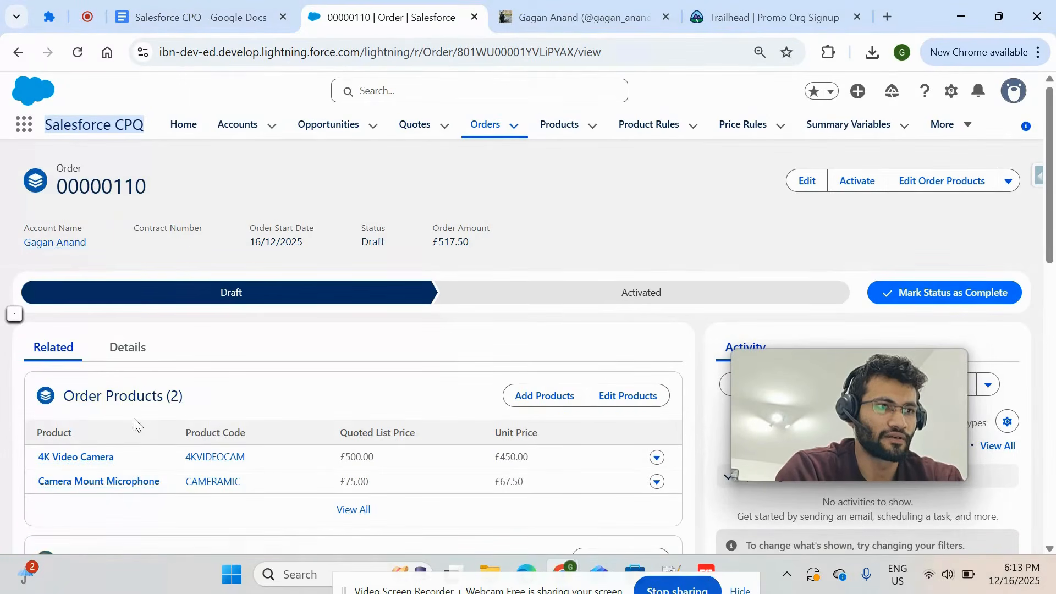
pyautogui.scroll(-2, 134, 419)
pyautogui.scroll(-2, 134, 419)
pyautogui.scroll(-2, 134, 419)
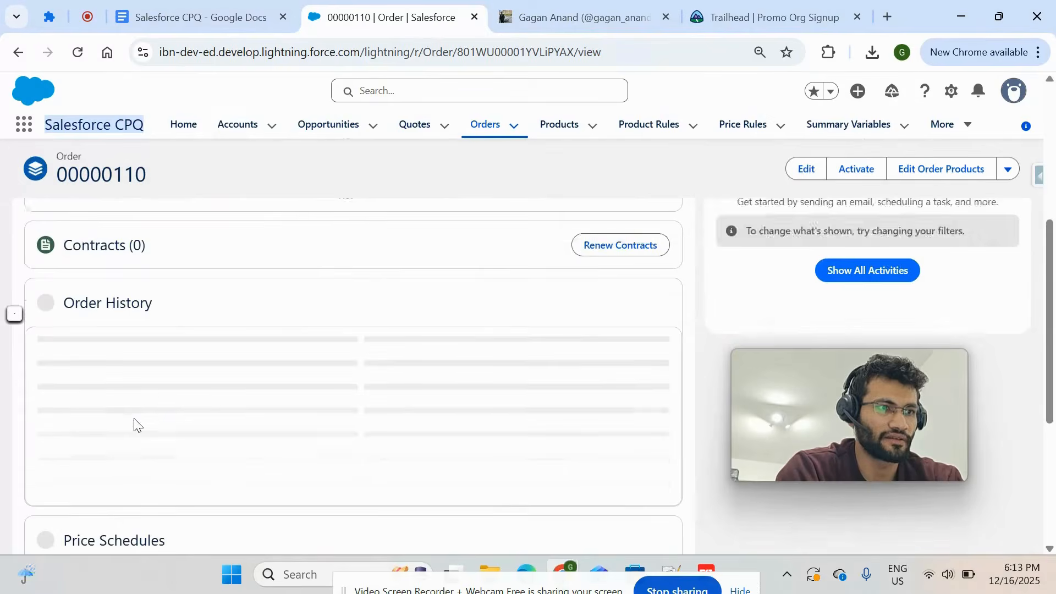
pyautogui.scroll(6, 134, 421)
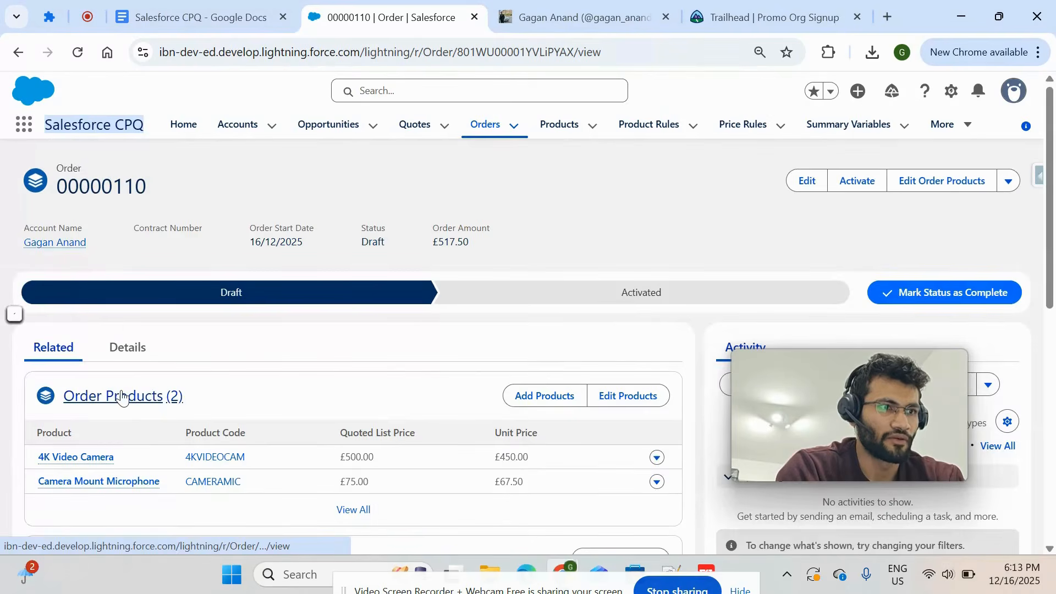
pyautogui.scroll(-1, 286, 494)
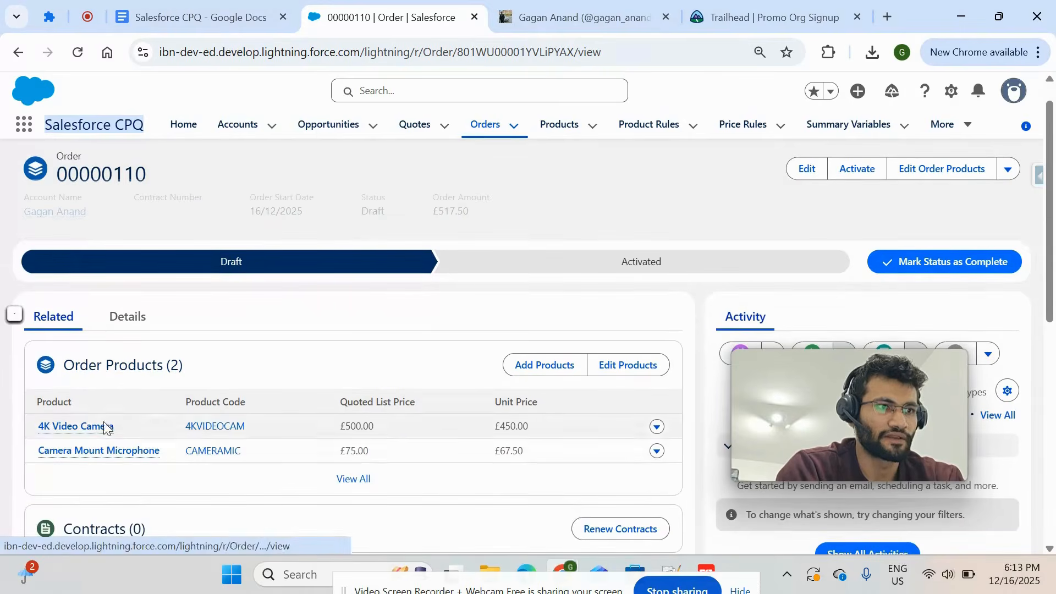
pyautogui.click(132, 323)
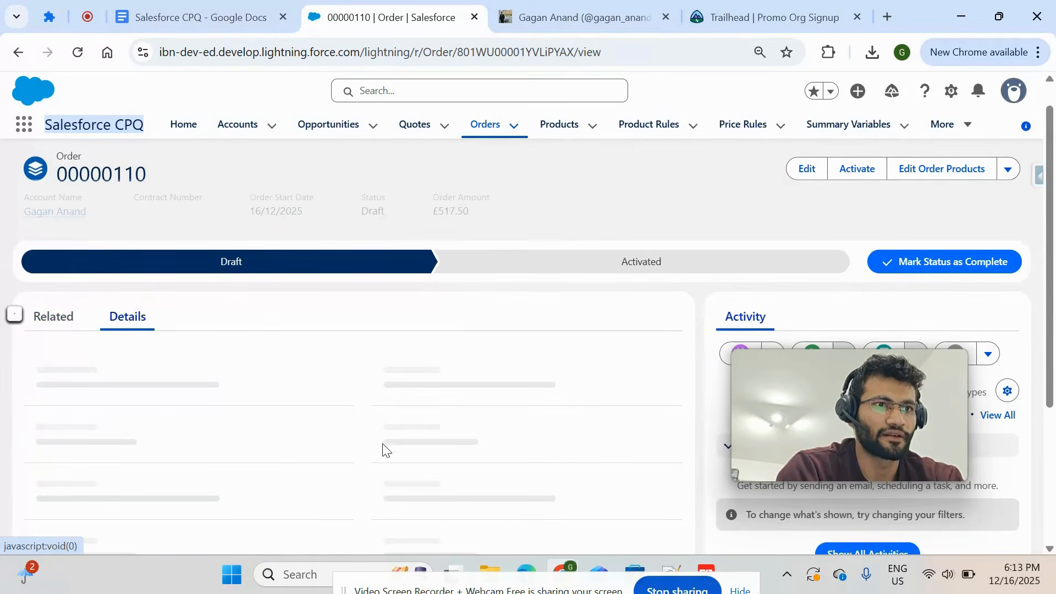
pyautogui.scroll(-2, 522, 380)
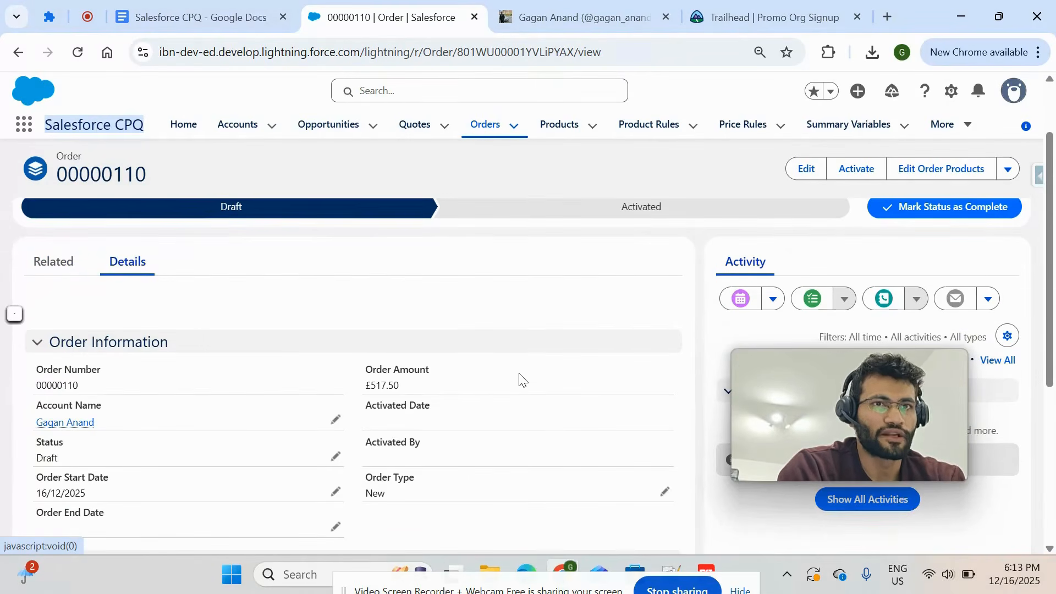
# Step: Open the order's contract information for editing and mark the order as Contracted
pyautogui.scroll(2, 523, 380)
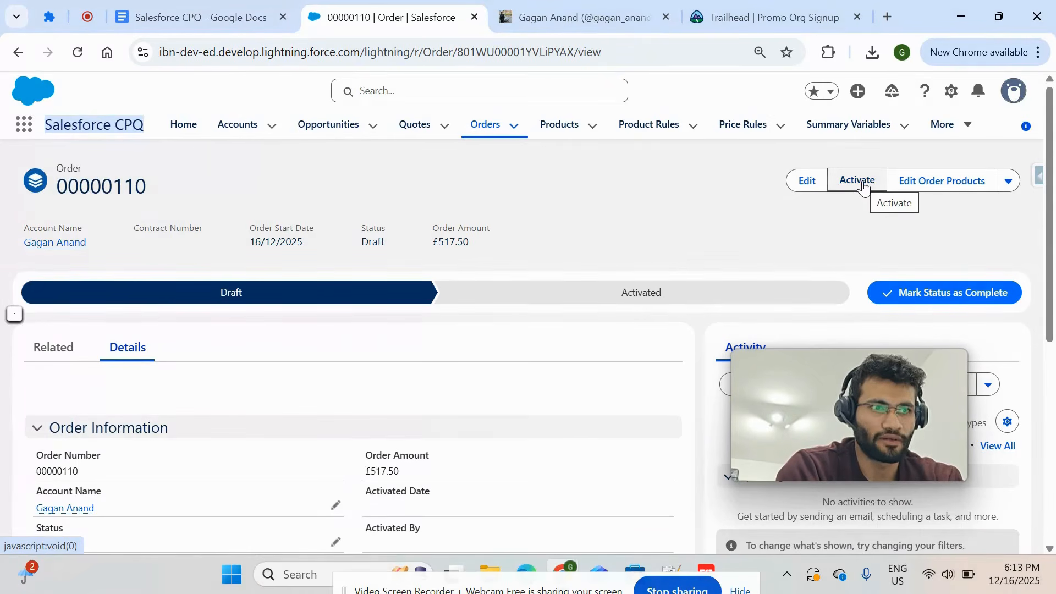
pyautogui.scroll(-5, 531, 412)
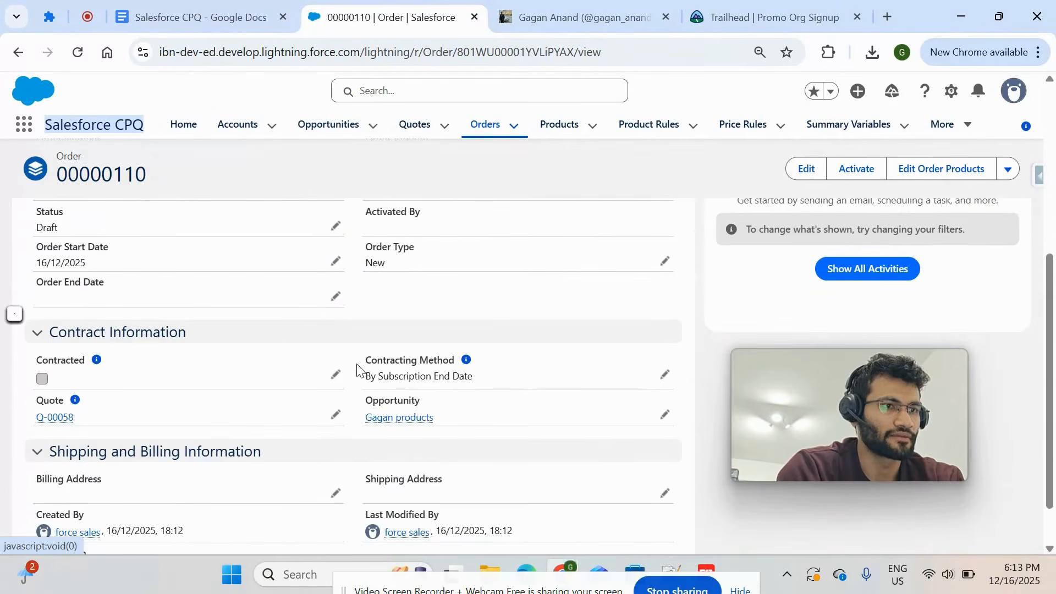
pyautogui.click(335, 379)
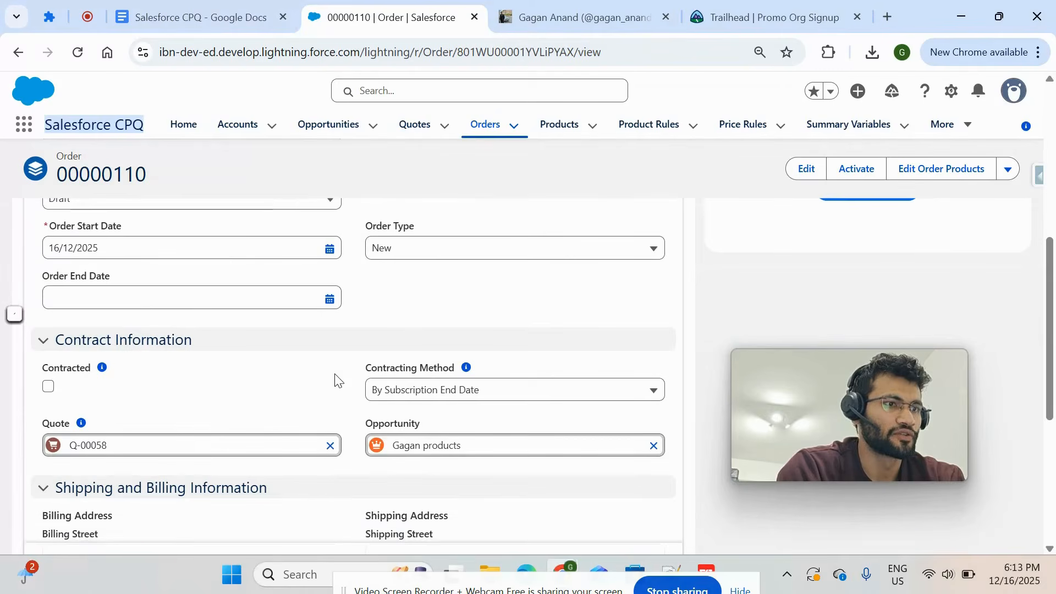
pyautogui.click(49, 387)
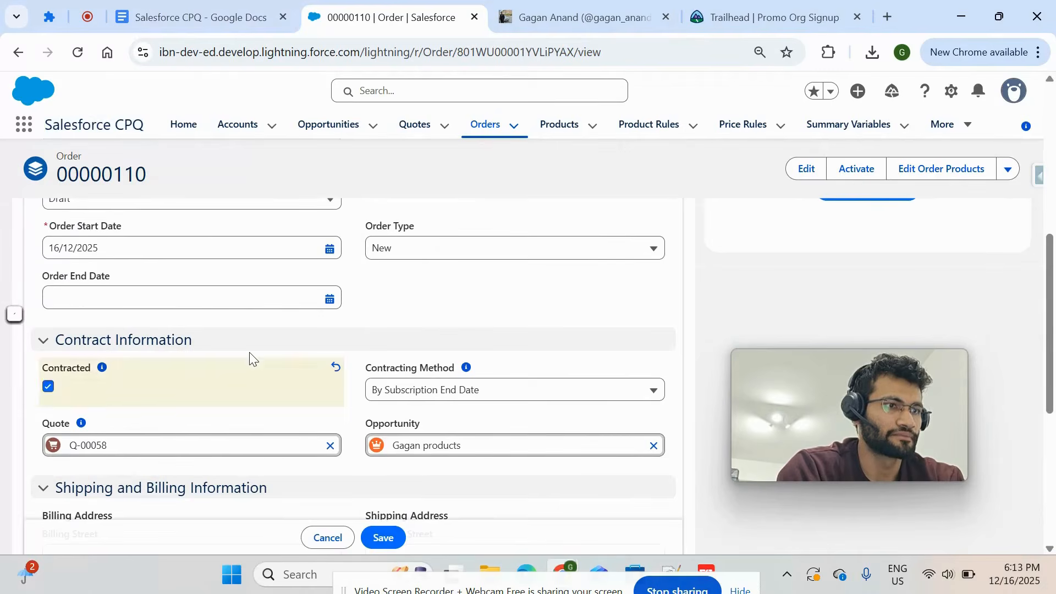
# Step: Activate the order and save the pending edit to its contract information
pyautogui.scroll(10, 250, 358)
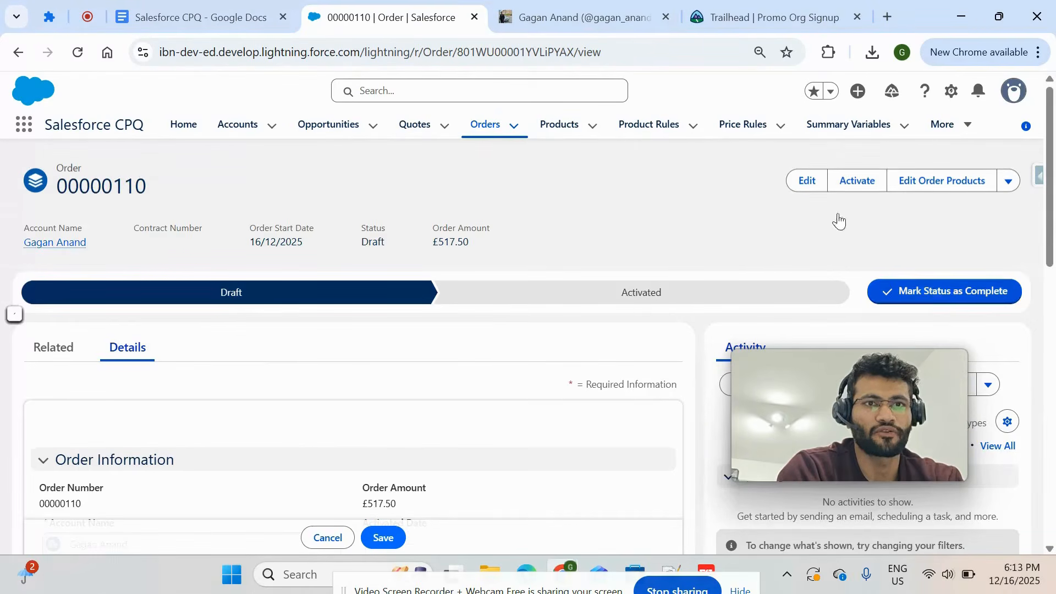
pyautogui.click(856, 179)
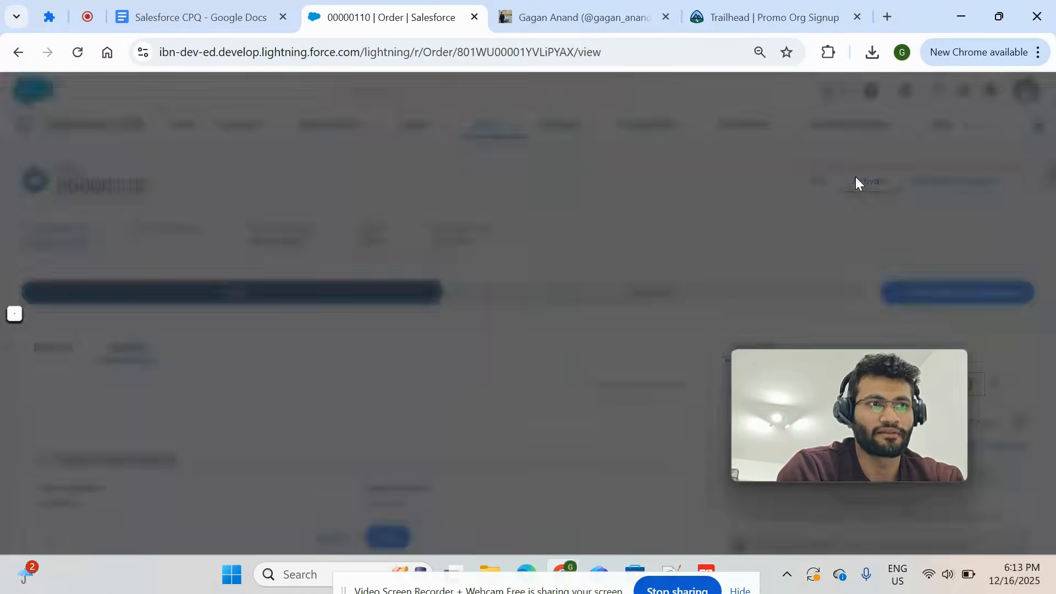
pyautogui.click(719, 324)
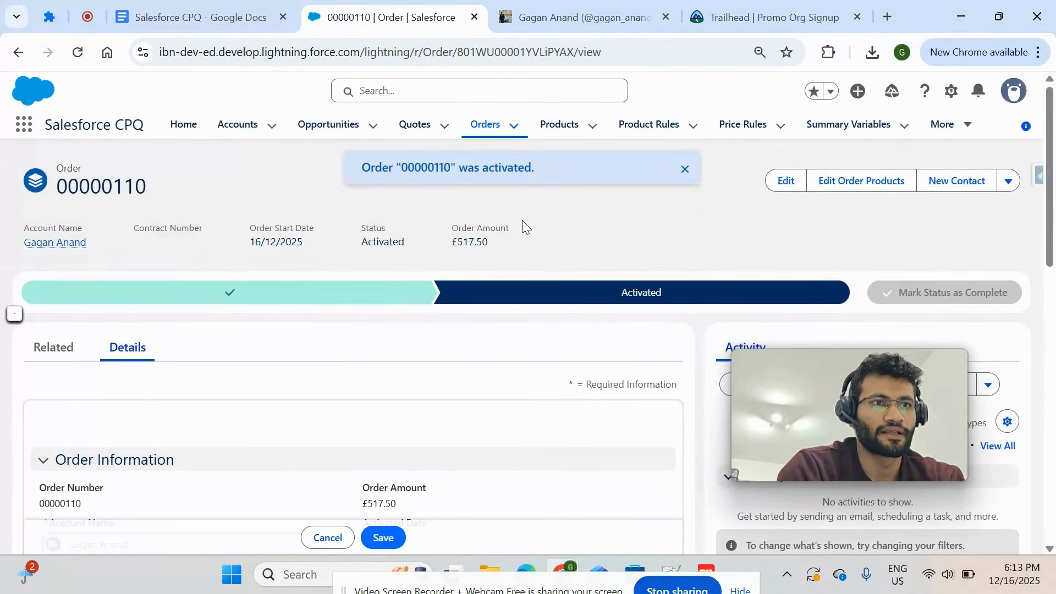
pyautogui.scroll(-1, 535, 357)
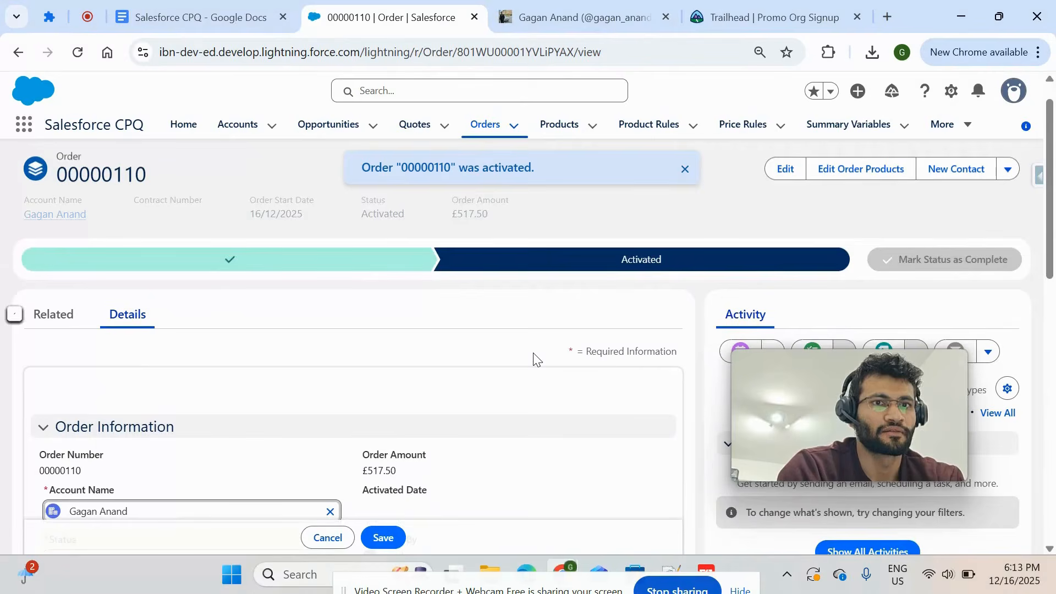
pyautogui.scroll(-5, 534, 358)
pyautogui.click(391, 536)
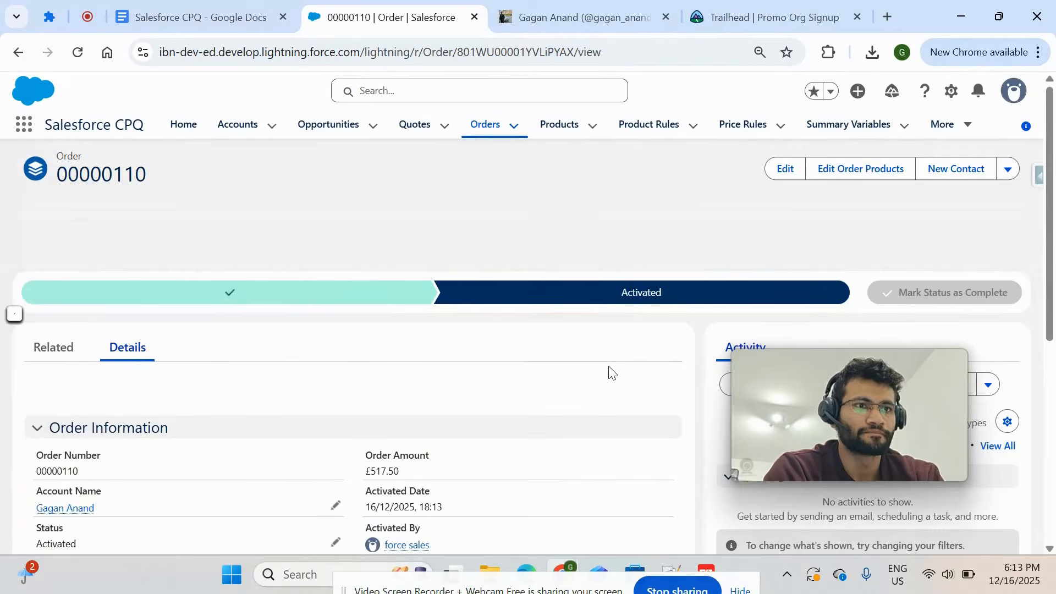
# Step: Check the order's saved details and related contracts, and reload the record to check its related lists again
pyautogui.scroll(-3, 608, 370)
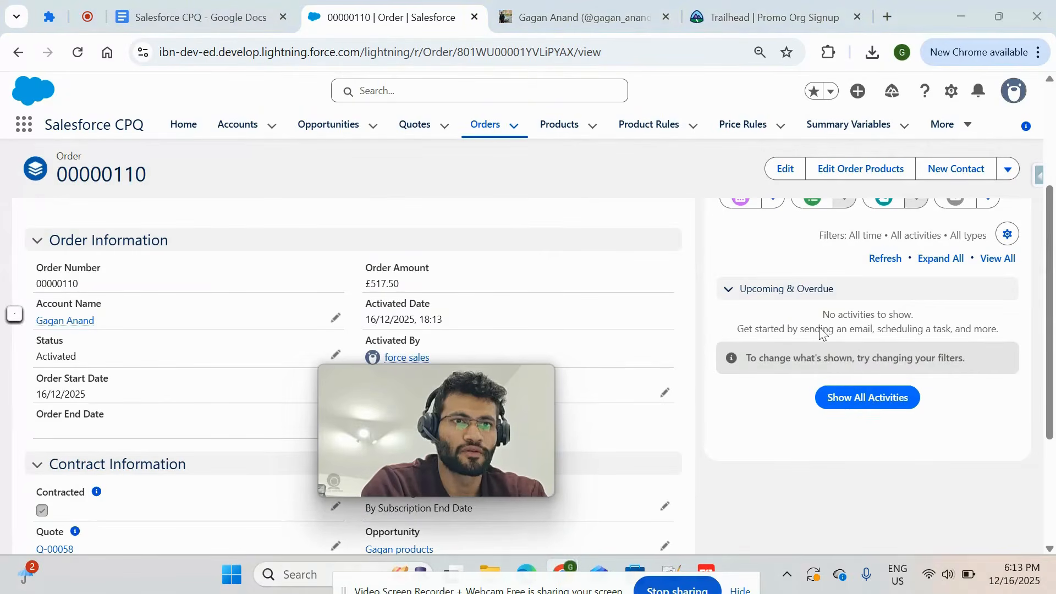
pyautogui.scroll(3, 802, 291)
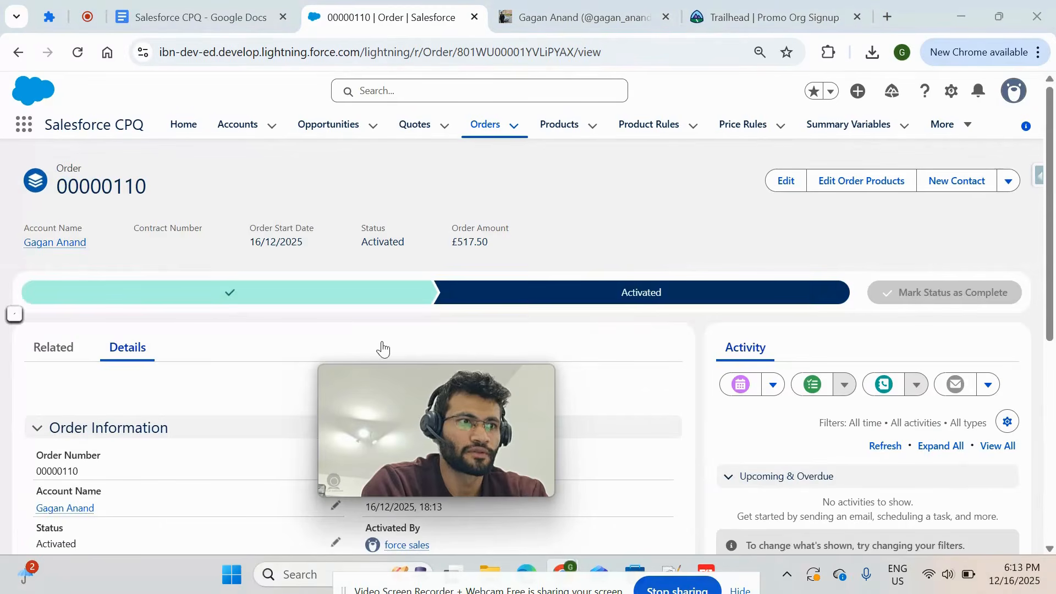
pyautogui.click(53, 347)
pyautogui.scroll(-4, 149, 352)
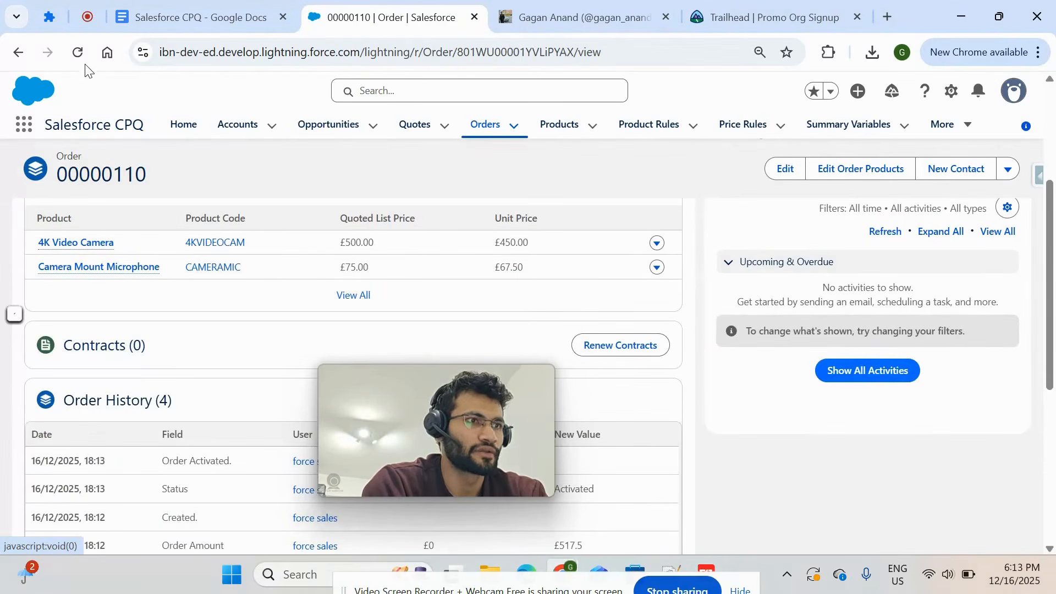
pyautogui.click(77, 52)
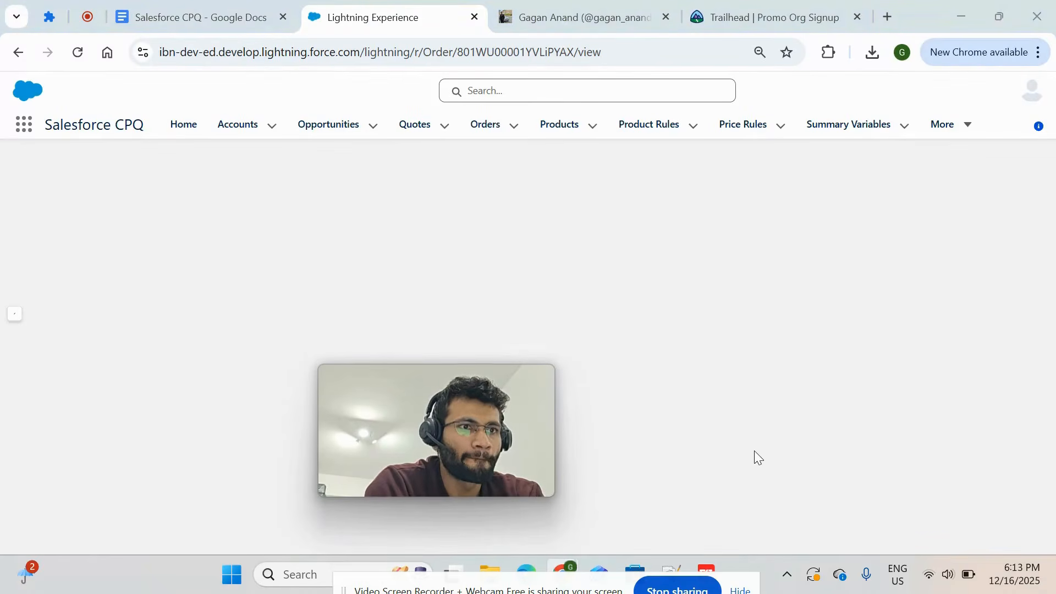
pyautogui.moveTo(506, 421); pyautogui.dragTo(951, 443)
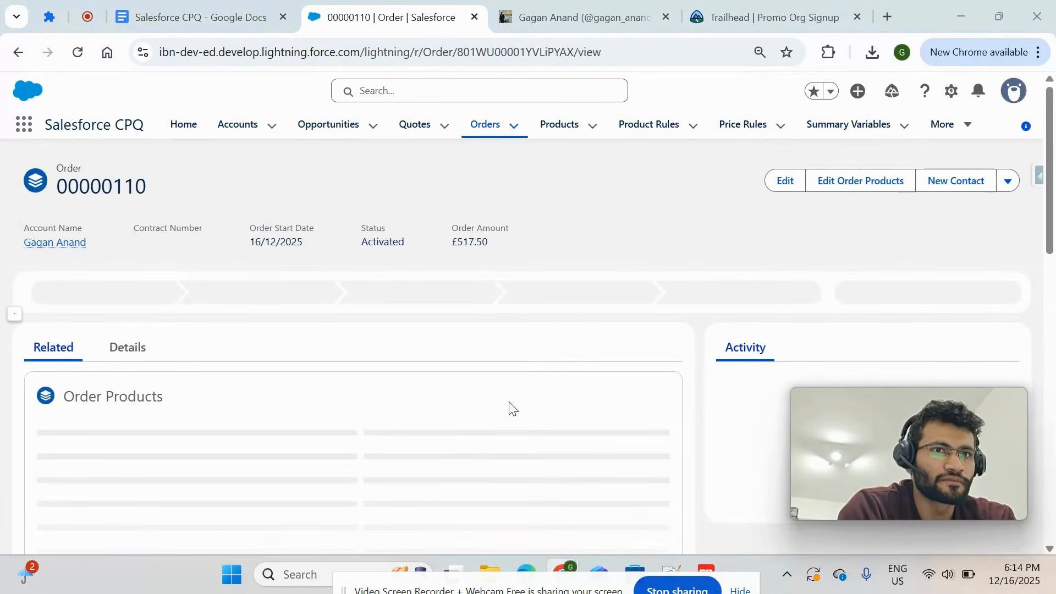
pyautogui.scroll(-1, 497, 414)
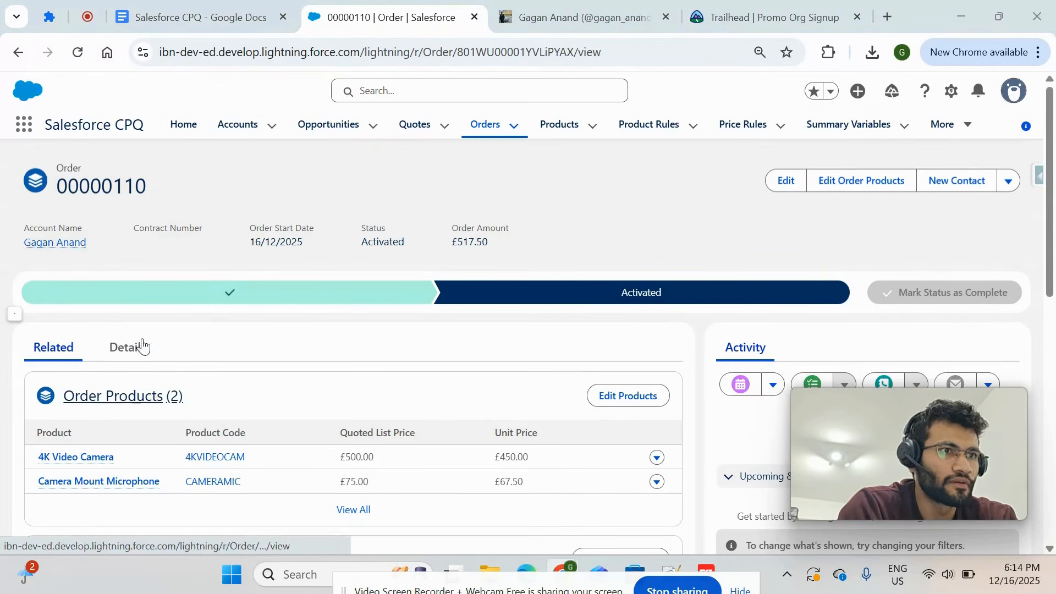
pyautogui.scroll(-2, 324, 341)
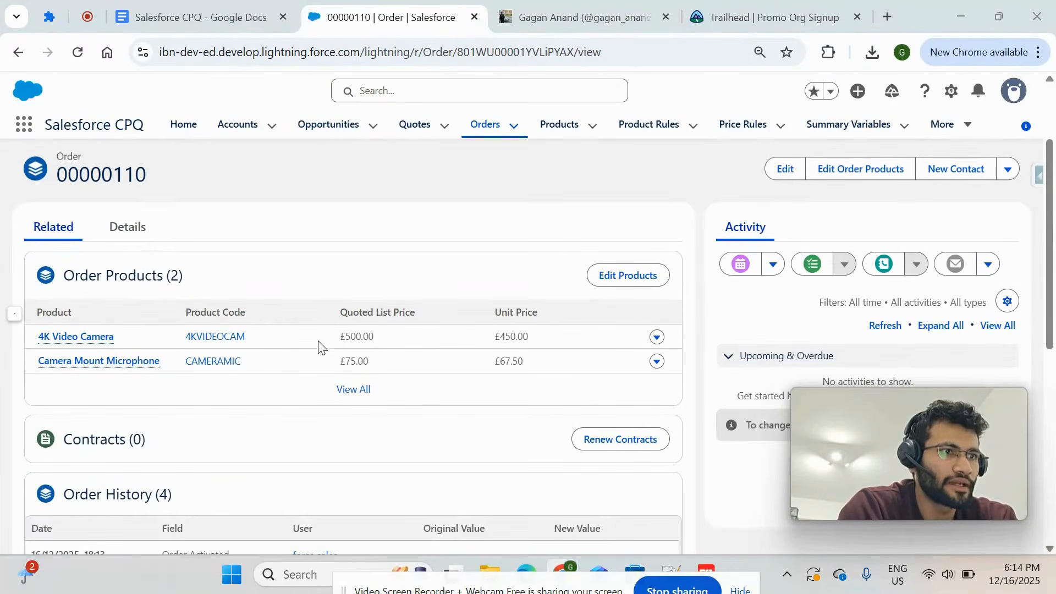
# Step: Reopen the order's details for editing and save the record again with Contracted still selected
pyautogui.click(137, 238)
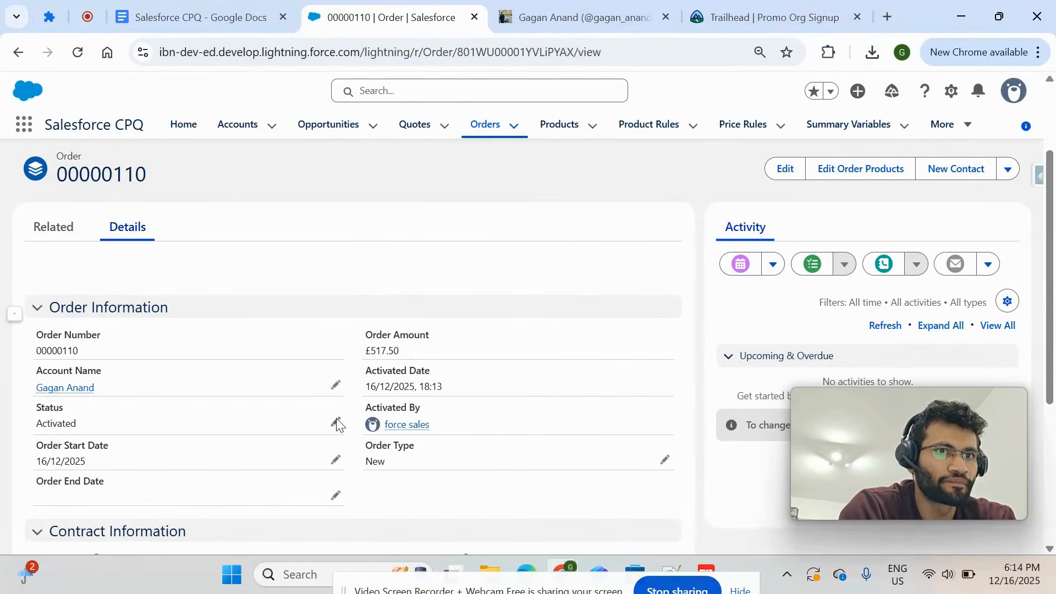
pyautogui.scroll(-2, 337, 425)
pyautogui.scroll(-1, 338, 425)
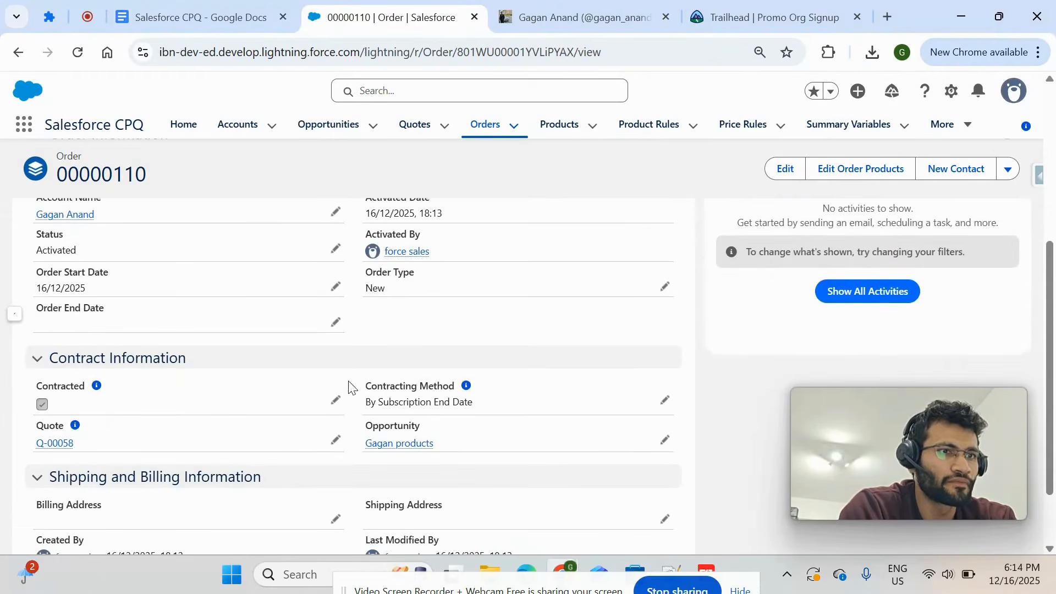
pyautogui.scroll(5, 407, 313)
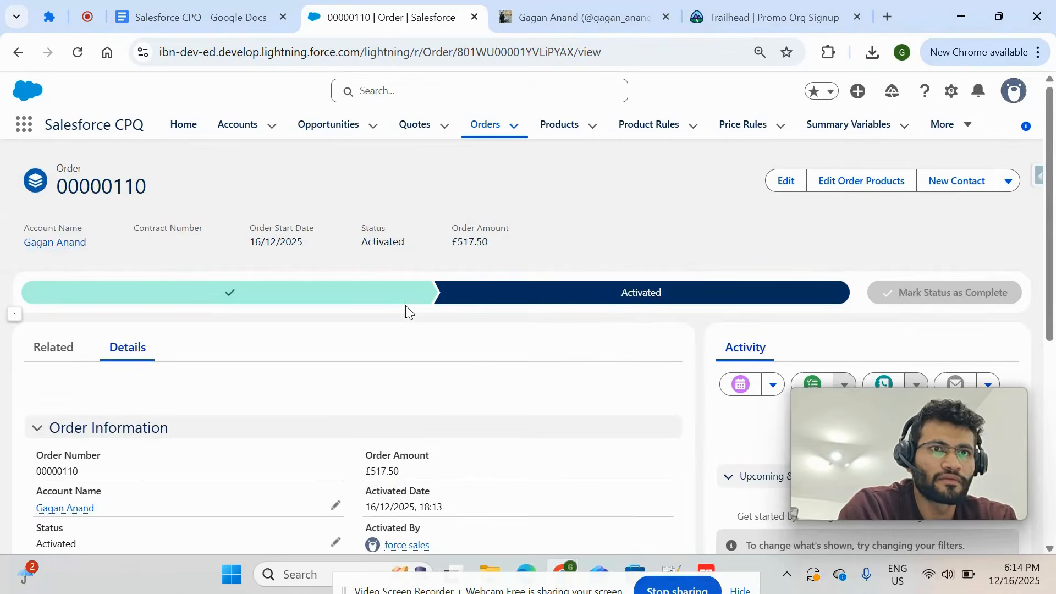
pyautogui.scroll(-5, 406, 311)
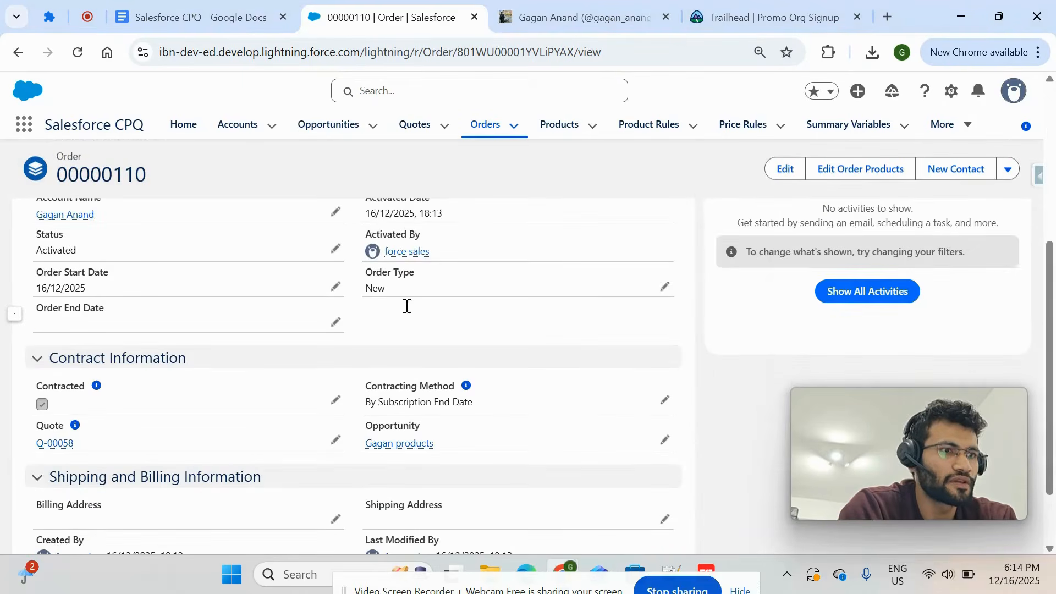
pyautogui.click(336, 331)
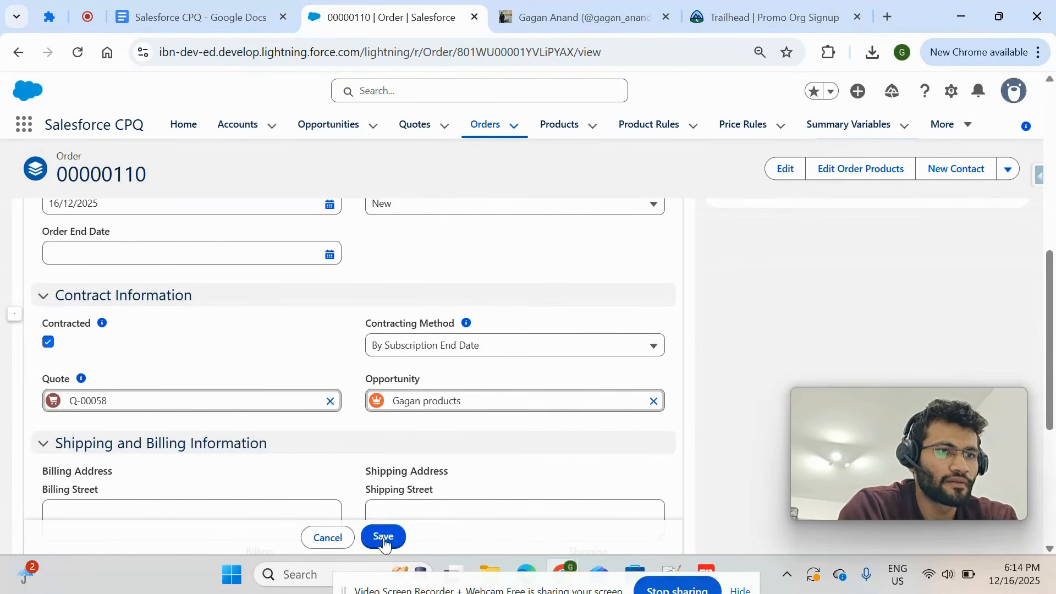
pyautogui.click(383, 538)
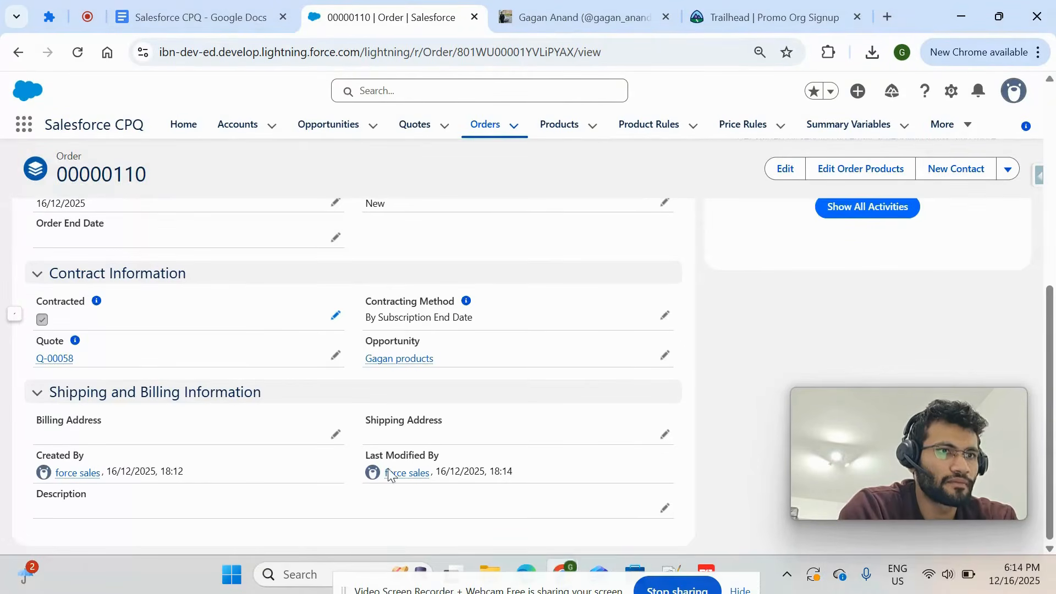
# Step: Examine the order's status, order information, contract information, and shipping and billing details
pyautogui.scroll(5, 389, 473)
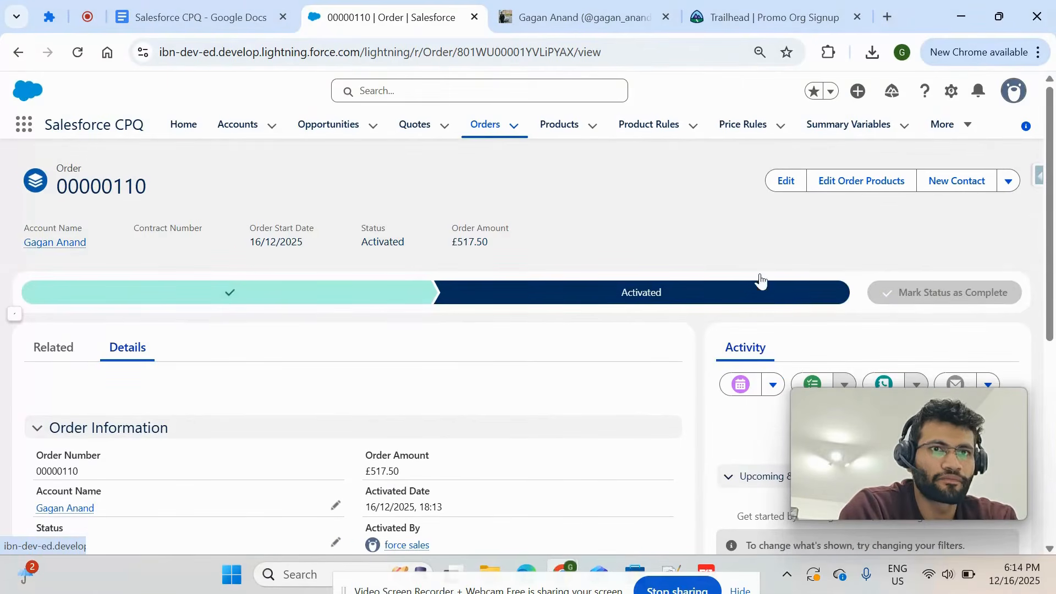
pyautogui.scroll(-6, 597, 358)
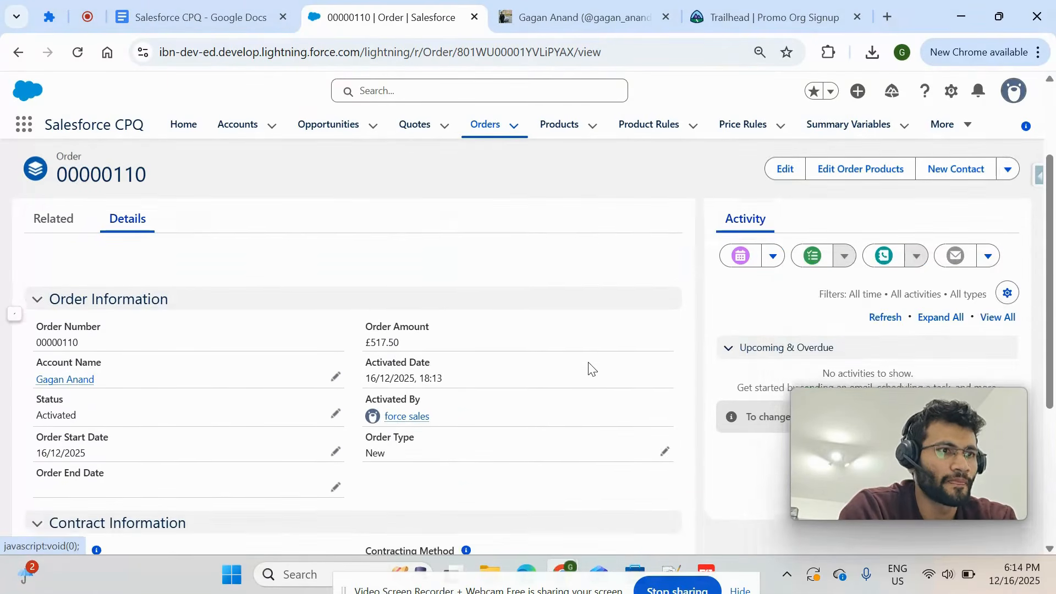
pyautogui.scroll(2, 591, 368)
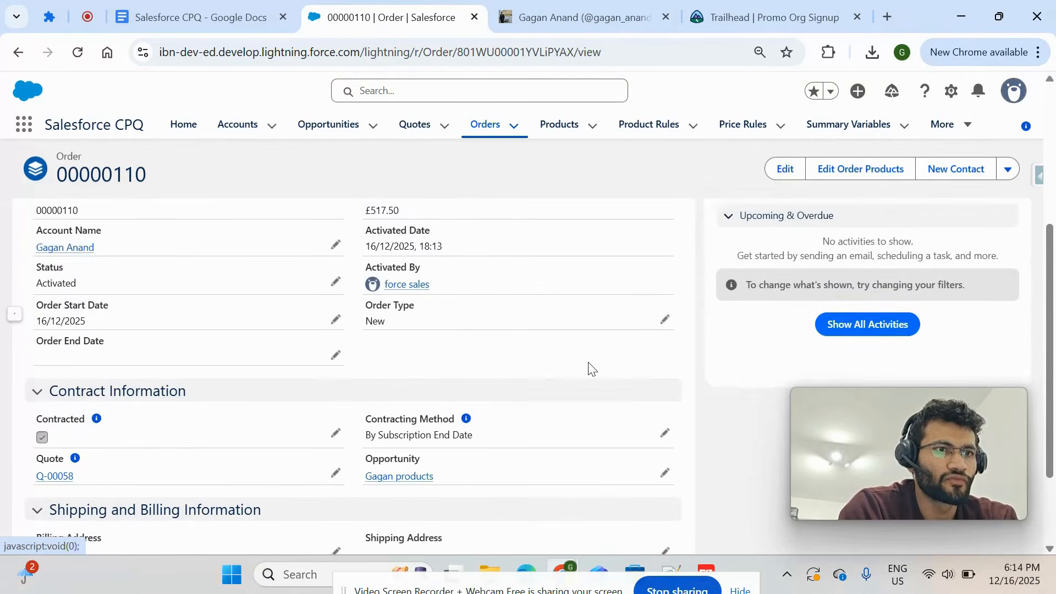
pyautogui.scroll(-1, 590, 367)
pyautogui.scroll(2, 590, 367)
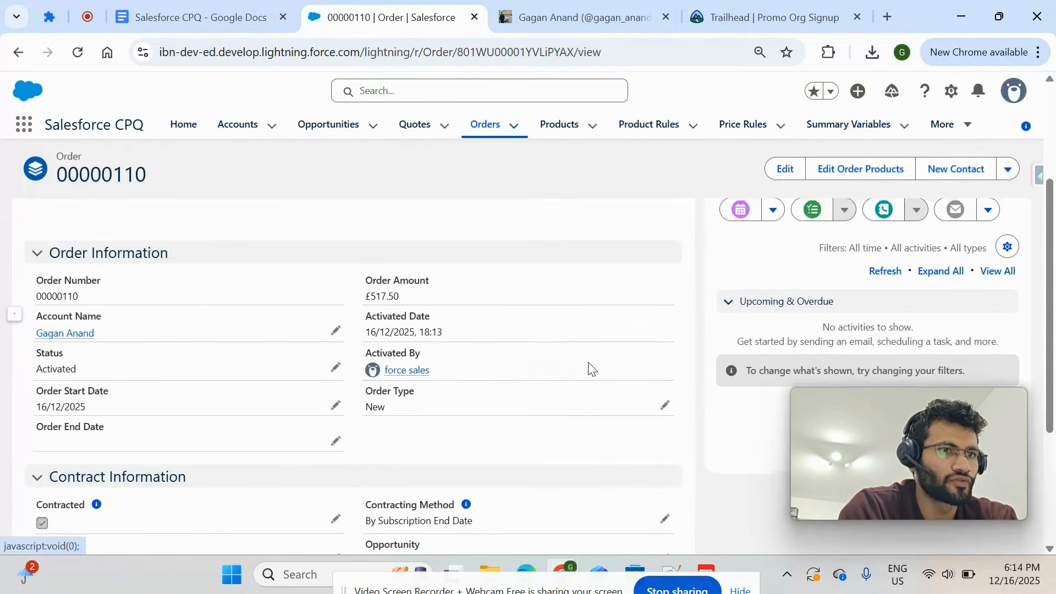
pyautogui.scroll(-3, 590, 367)
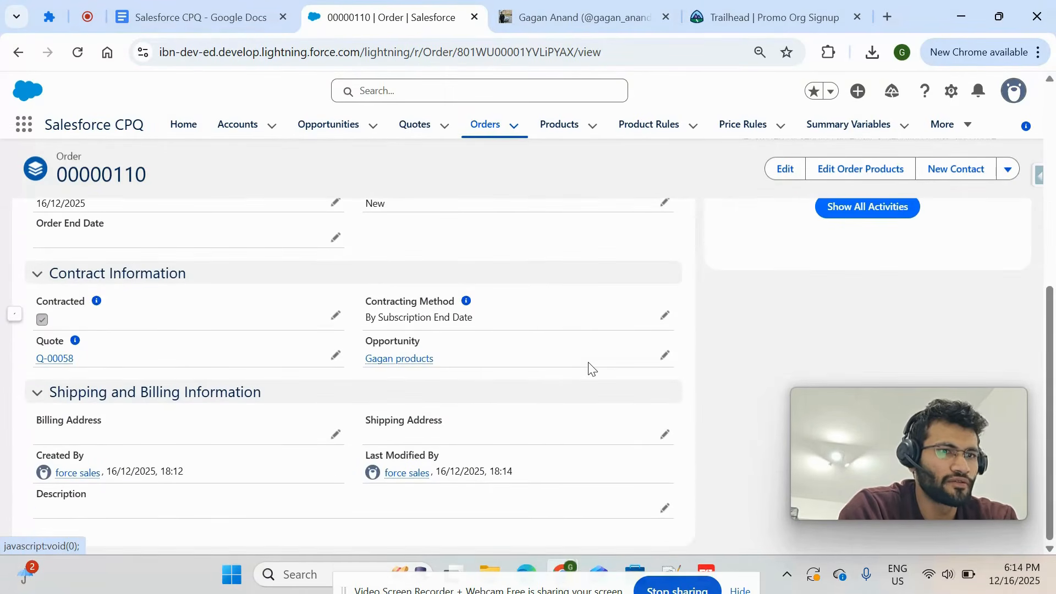
pyautogui.scroll(5, 590, 367)
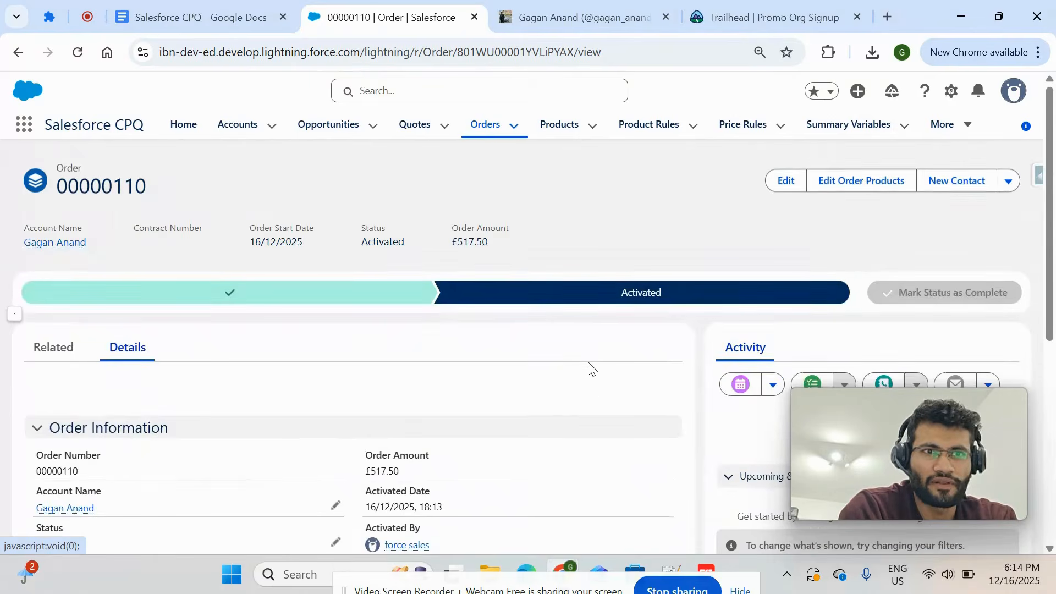
pyautogui.scroll(-2, 590, 368)
pyautogui.scroll(2, 503, 391)
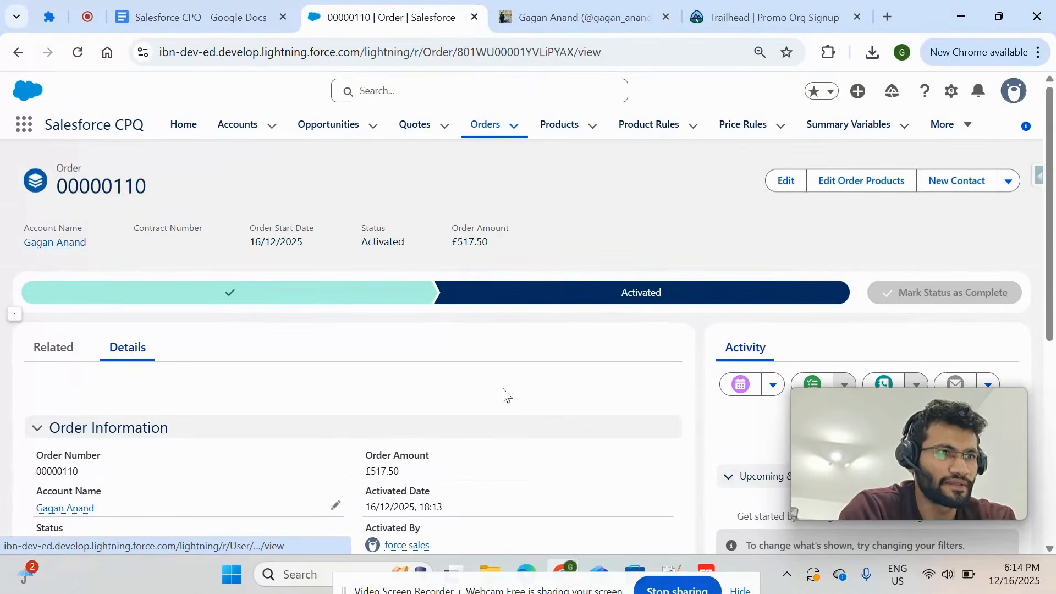
pyautogui.scroll(-3, 404, 429)
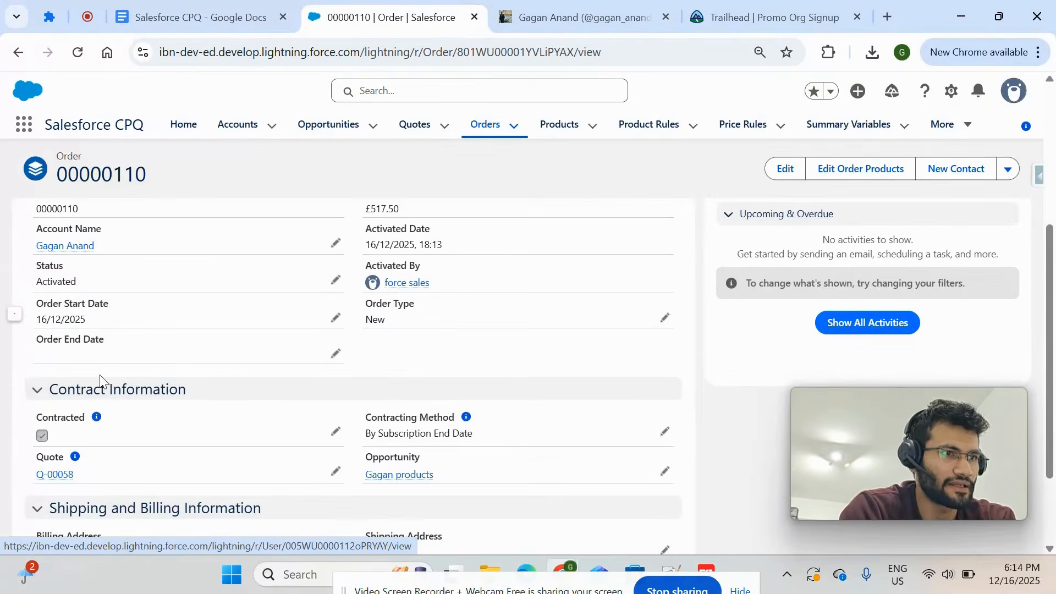
pyautogui.scroll(-2, 87, 357)
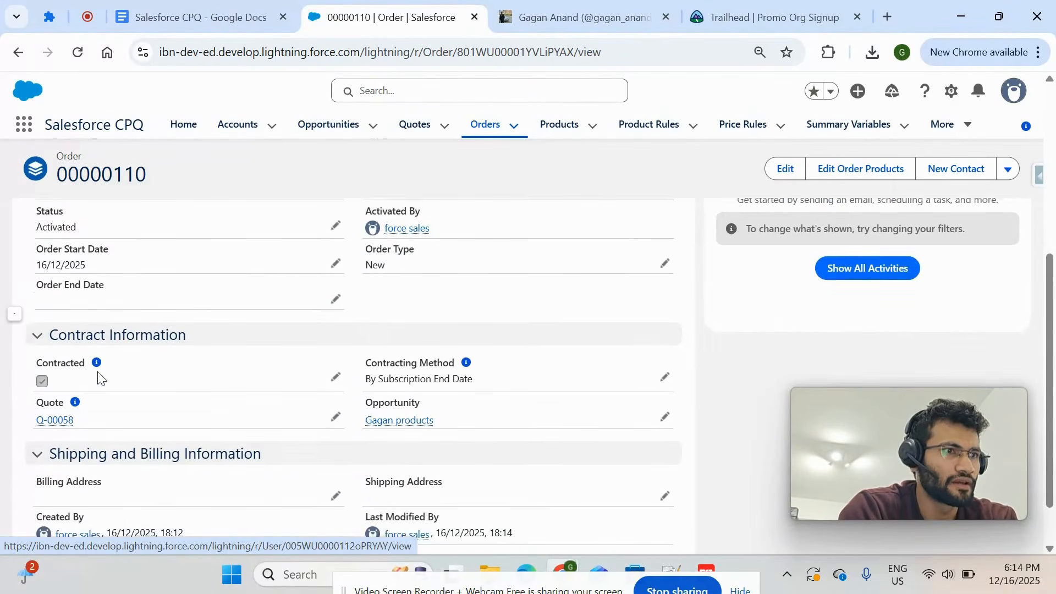
pyautogui.scroll(8, 77, 142)
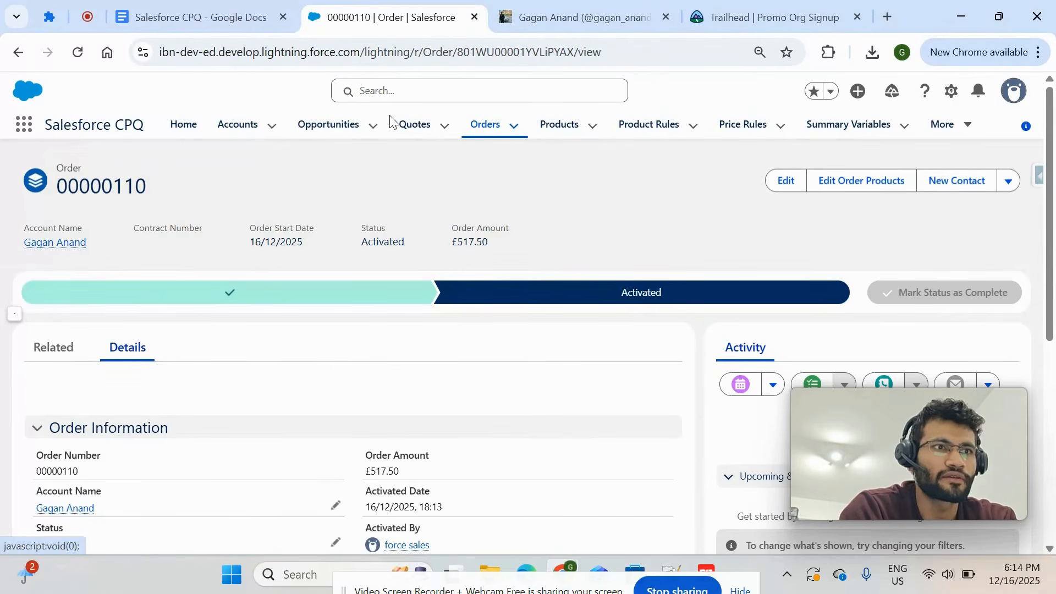
# Step: Open the second recently viewed account and check its related list quick links
pyautogui.click(242, 122)
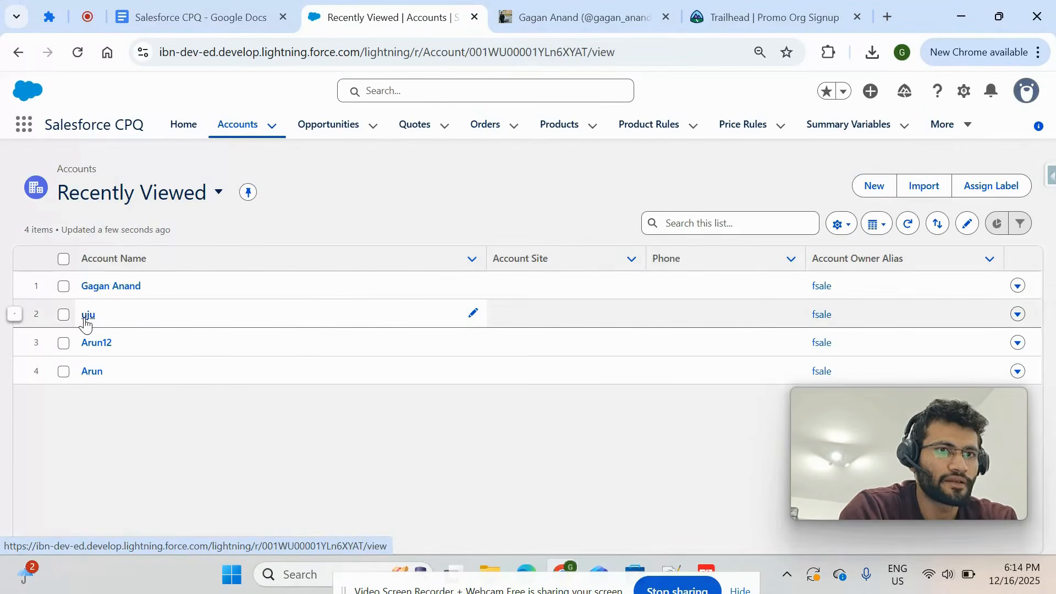
pyautogui.click(87, 316)
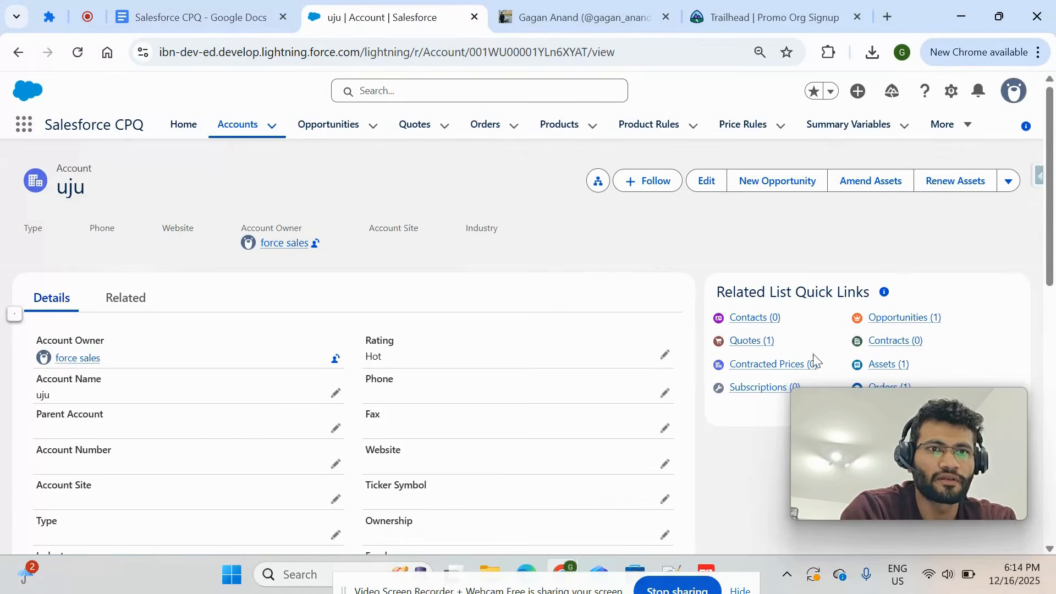
pyautogui.scroll(-1, 789, 377)
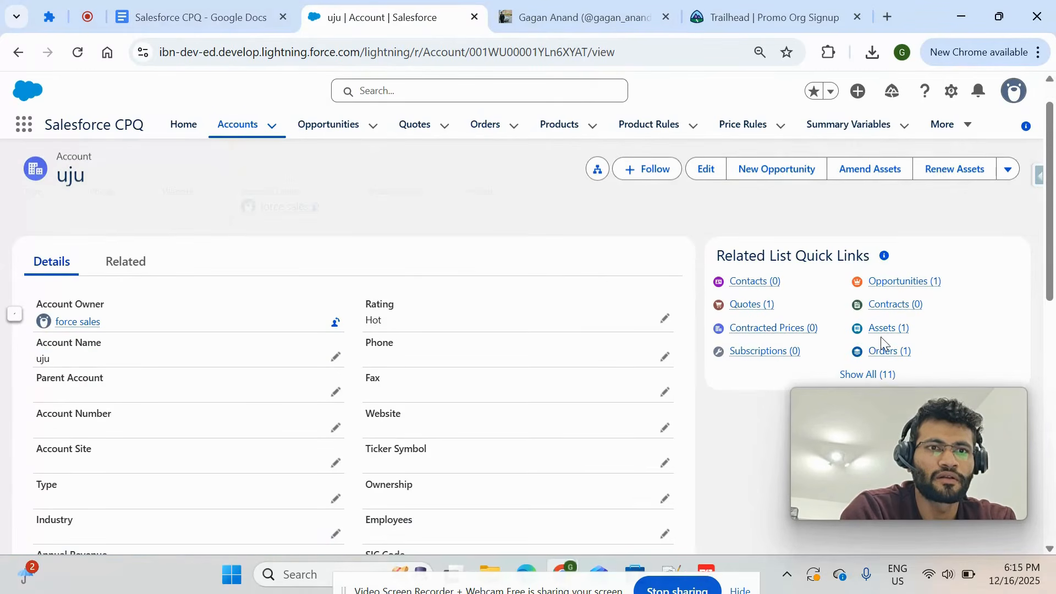
# Step: Open the account's related orders list and check the additional navigation items for Contracts
pyautogui.click(890, 352)
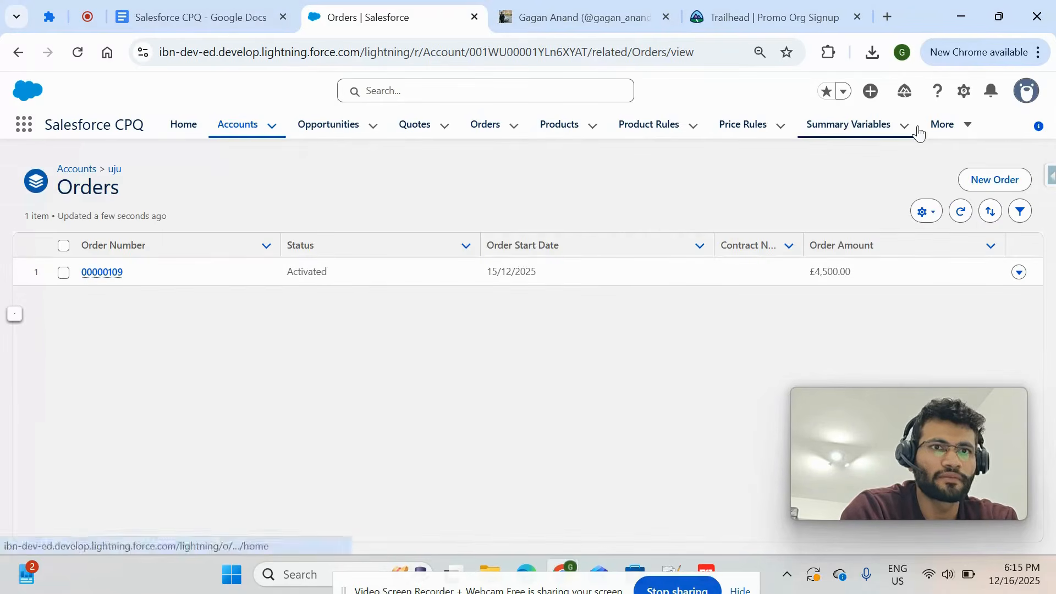
pyautogui.click(962, 132)
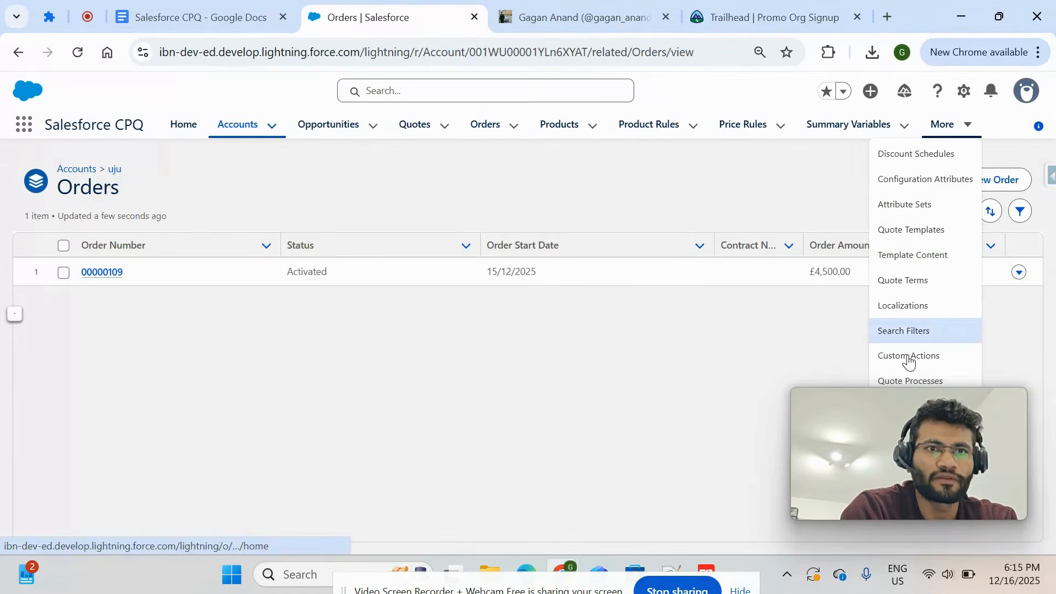
pyautogui.moveTo(883, 405); pyautogui.dragTo(610, 454)
pyautogui.click(943, 124)
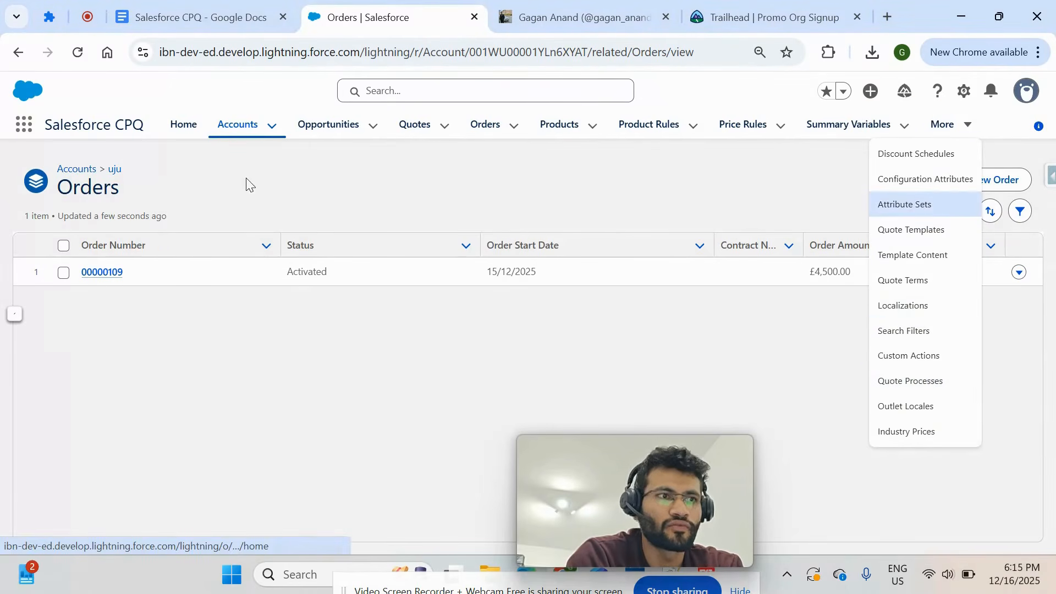
# Step: Search the app launcher for "contract", open Contracts and show the All Contracts list view
pyautogui.click(25, 126)
pyautogui.write('cont')
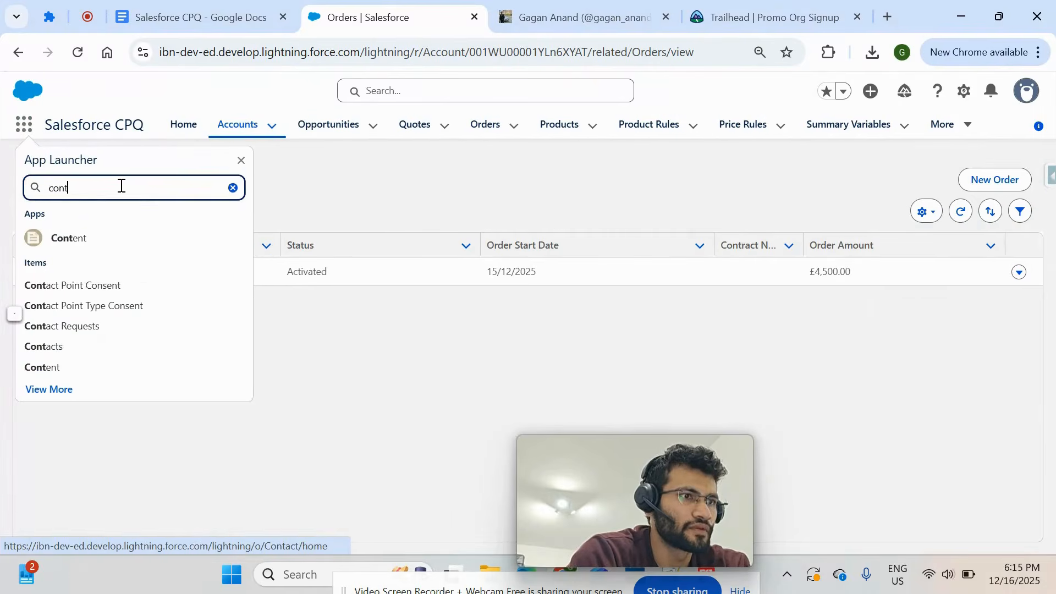
pyautogui.click(122, 186)
pyautogui.write('ract')
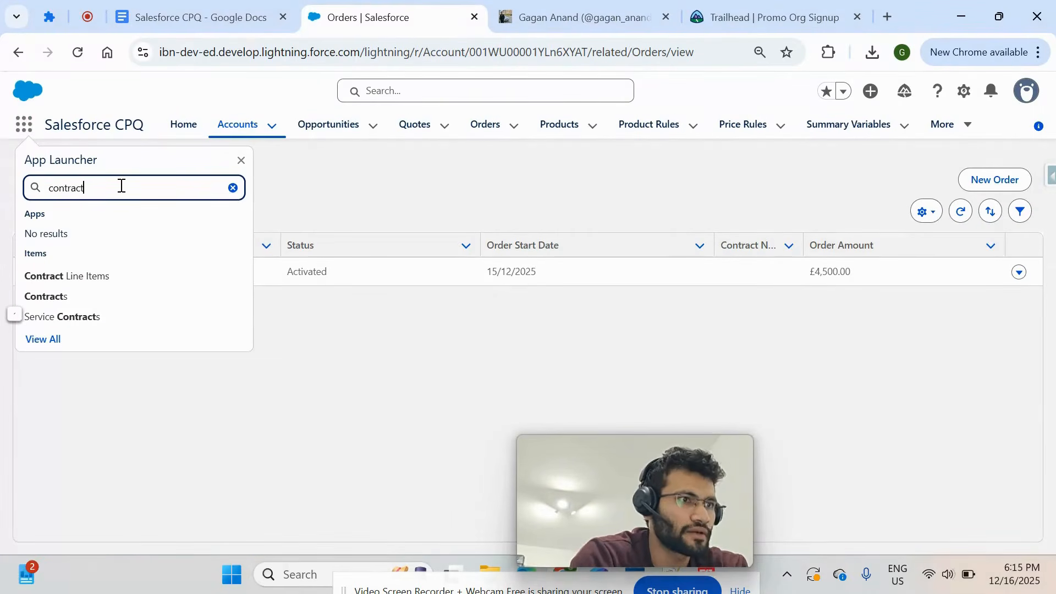
pyautogui.click(87, 299)
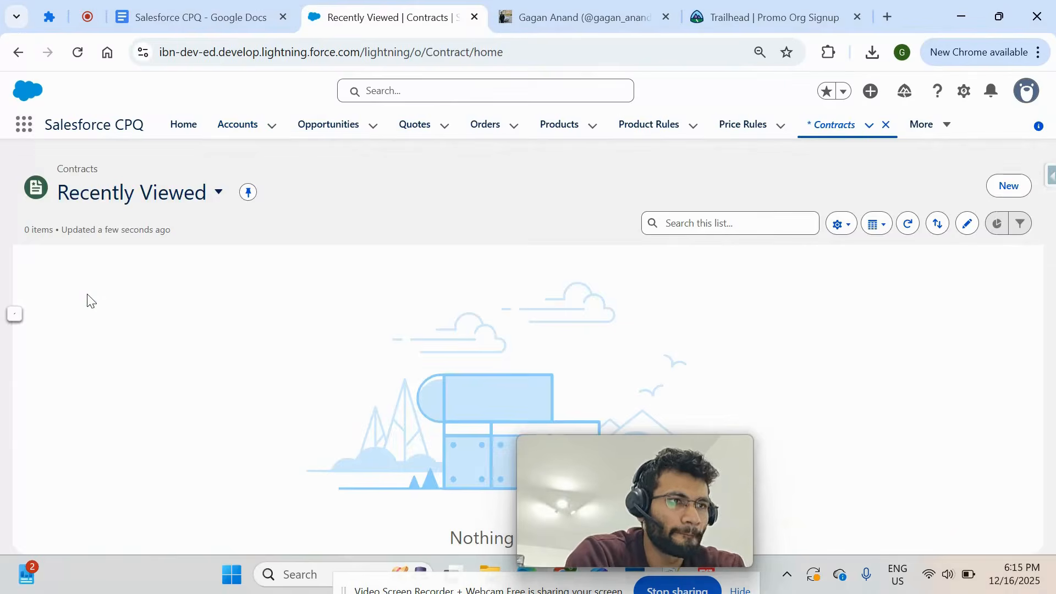
pyautogui.click(201, 192)
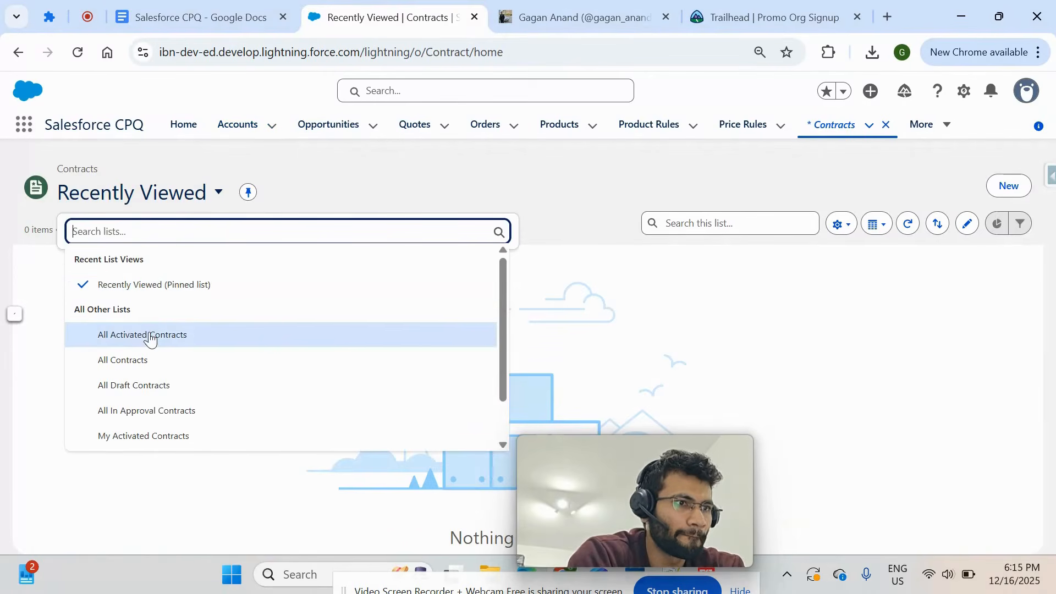
pyautogui.click(143, 364)
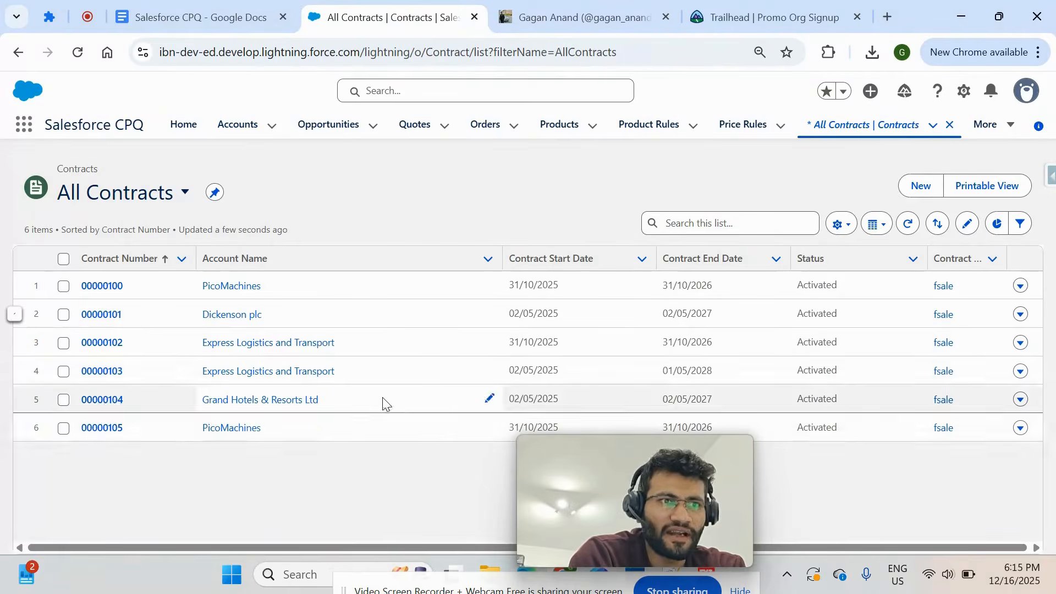
# Step: Reopen the most recently viewed order and examine its details, including the contract information
pyautogui.click(18, 53)
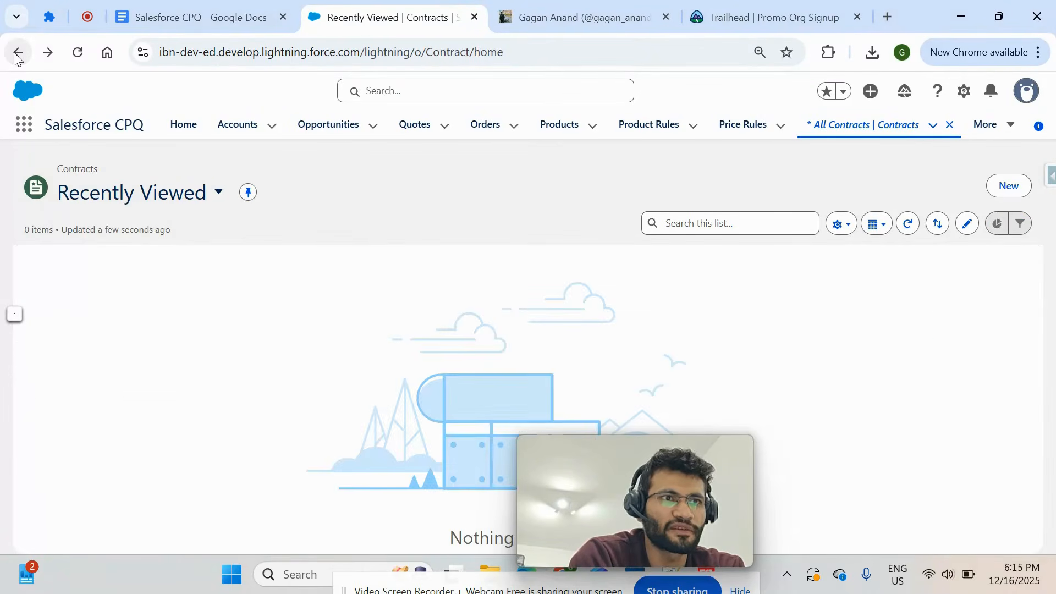
pyautogui.click(483, 131)
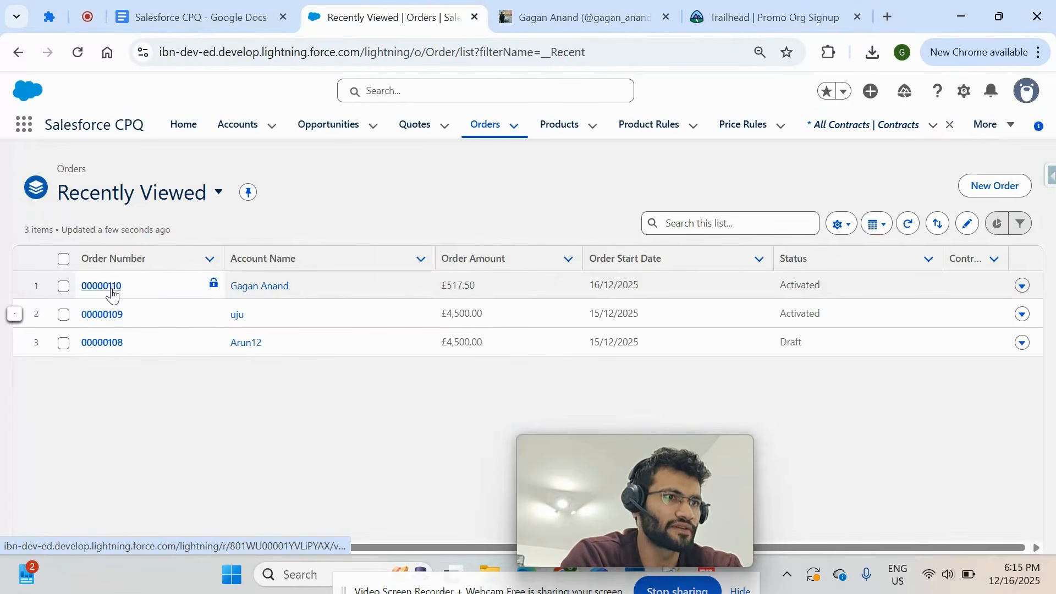
pyautogui.click(110, 292)
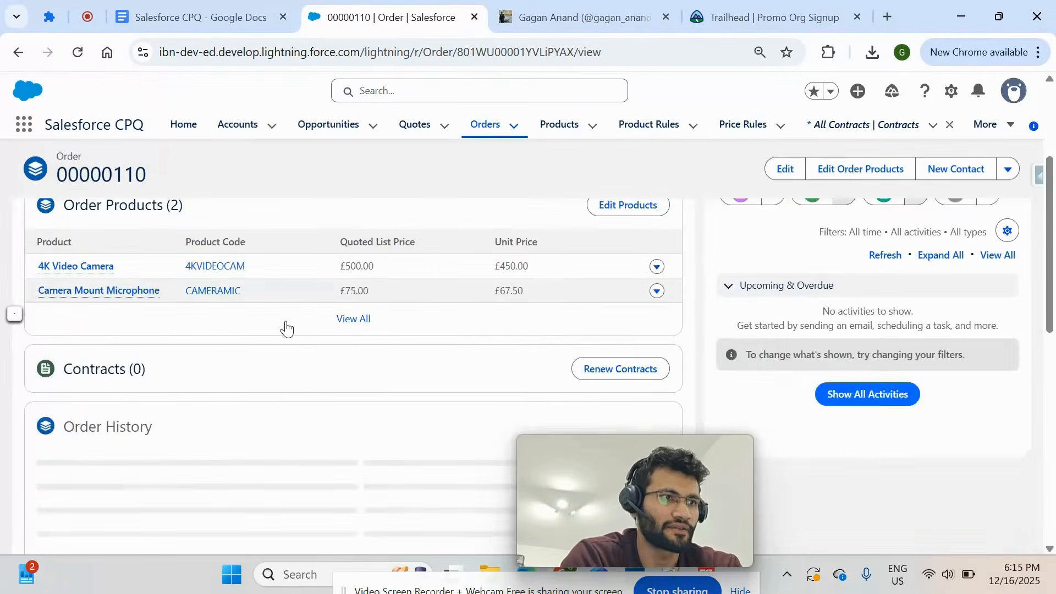
pyautogui.click(135, 362)
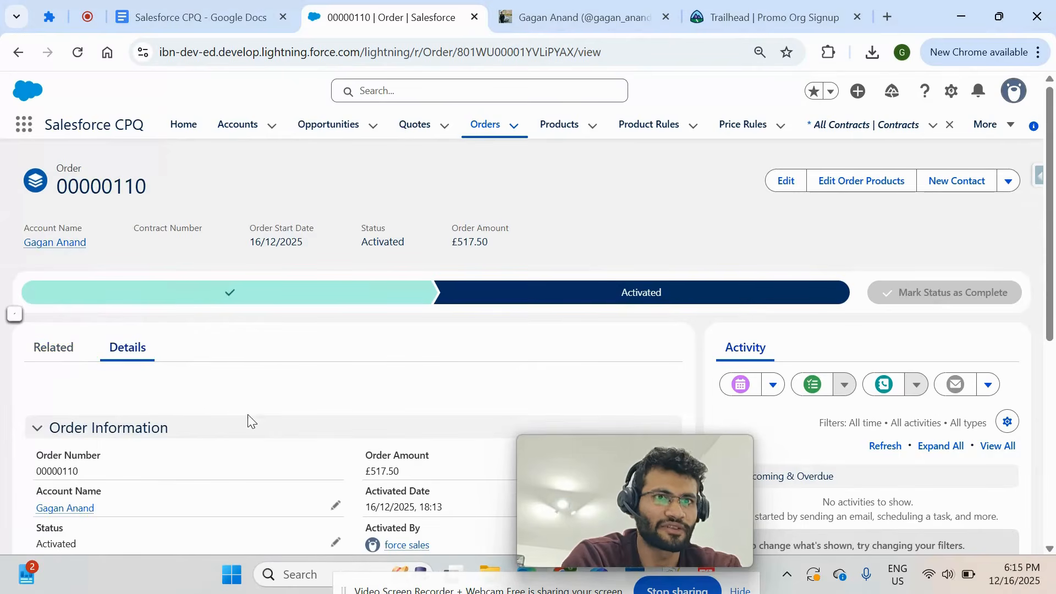
pyautogui.scroll(-5, 198, 376)
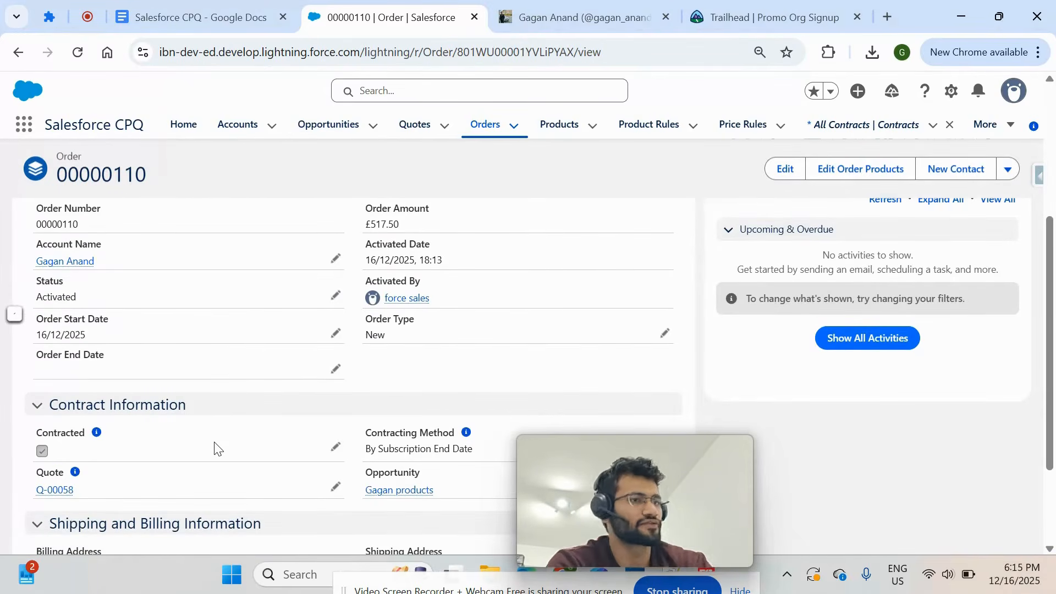
pyautogui.scroll(-1, 215, 448)
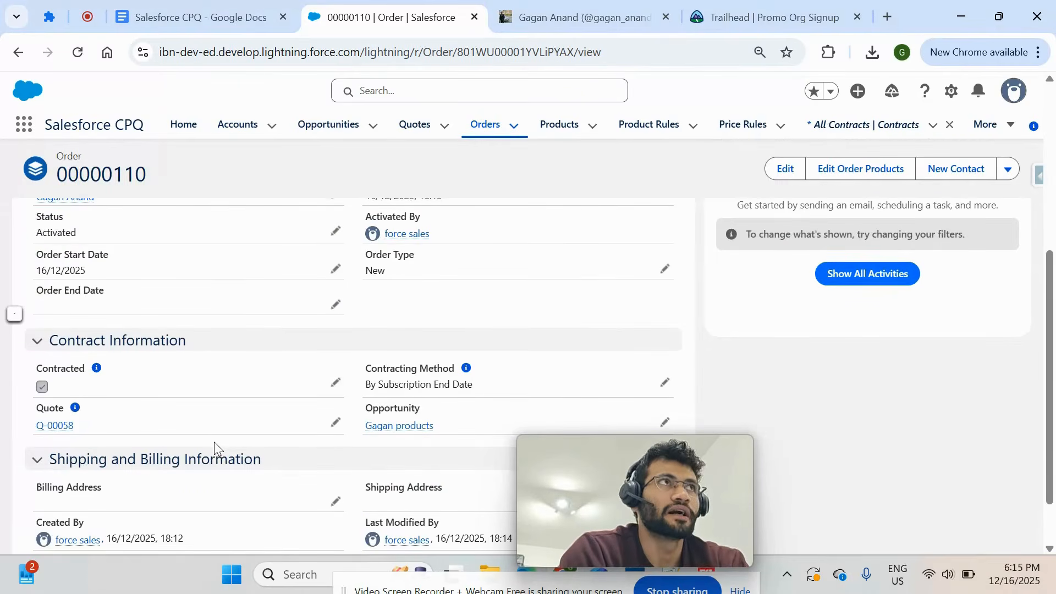
pyautogui.scroll(6, 214, 444)
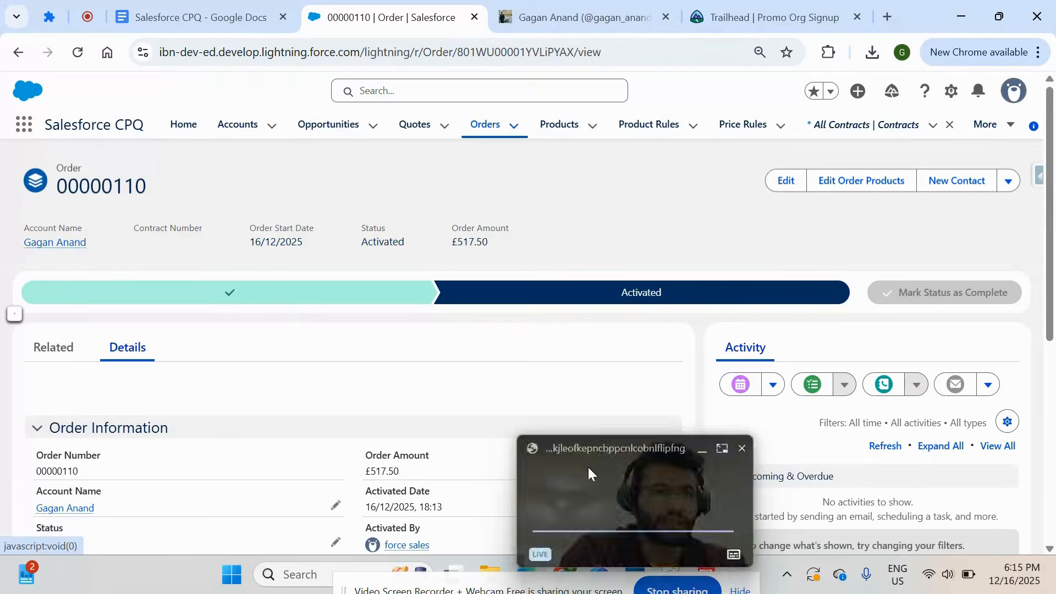
# Step: Switch to the Topmate profile page and browse its Salesforce interview guides and video meeting offers
pyautogui.moveTo(588, 467); pyautogui.dragTo(609, 285)
pyautogui.moveTo(550, 588); pyautogui.dragTo(560, 502)
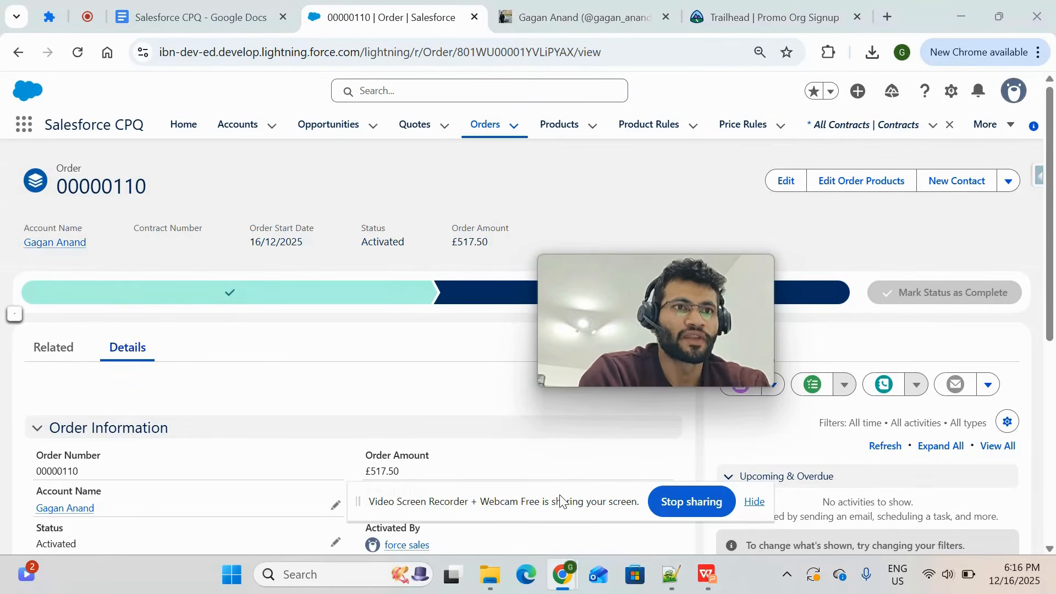
pyautogui.click(599, 15)
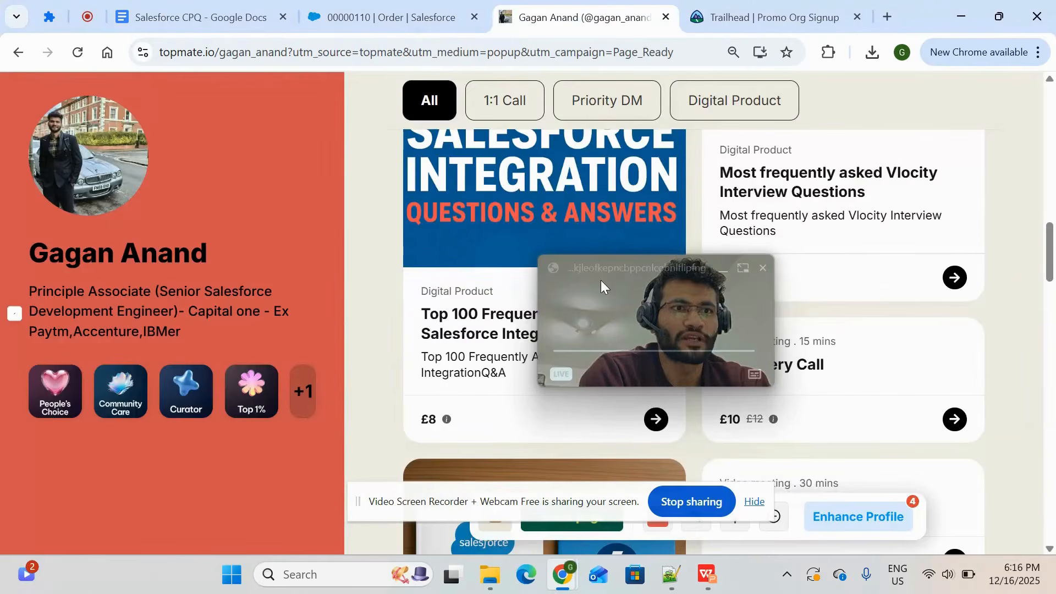
pyautogui.moveTo(597, 281); pyautogui.dragTo(78, 477)
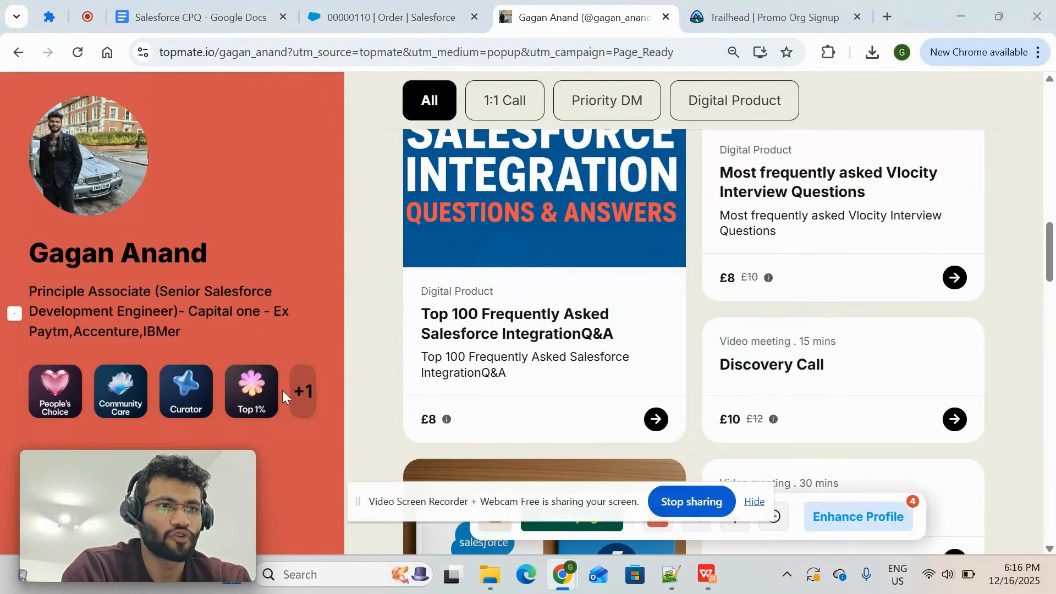
pyautogui.scroll(2, 439, 338)
pyautogui.scroll(-1, 439, 337)
pyautogui.scroll(3, 614, 297)
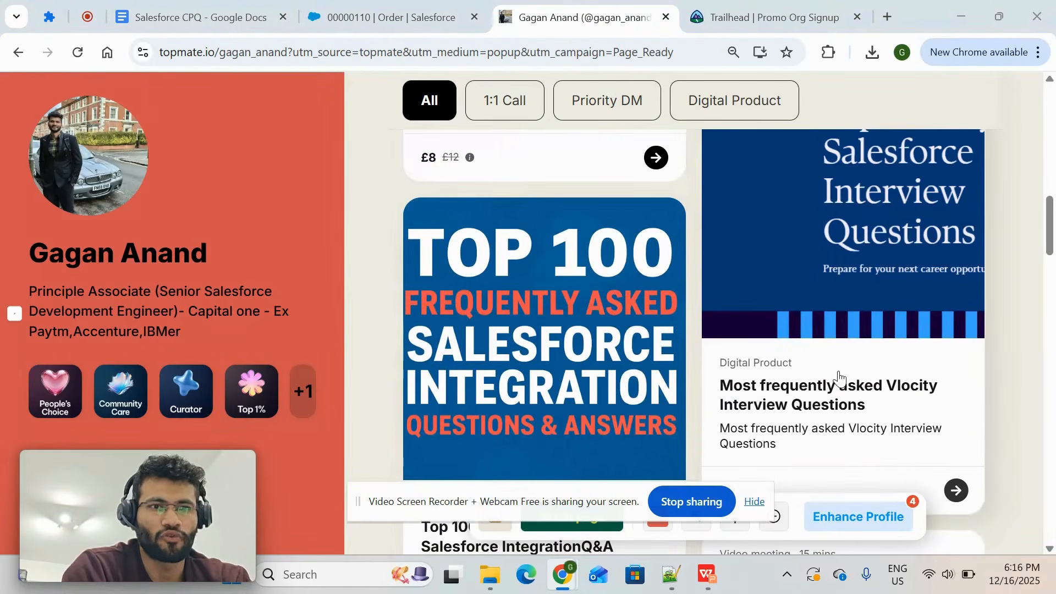
pyautogui.scroll(1, 845, 425)
pyautogui.scroll(-2, 846, 425)
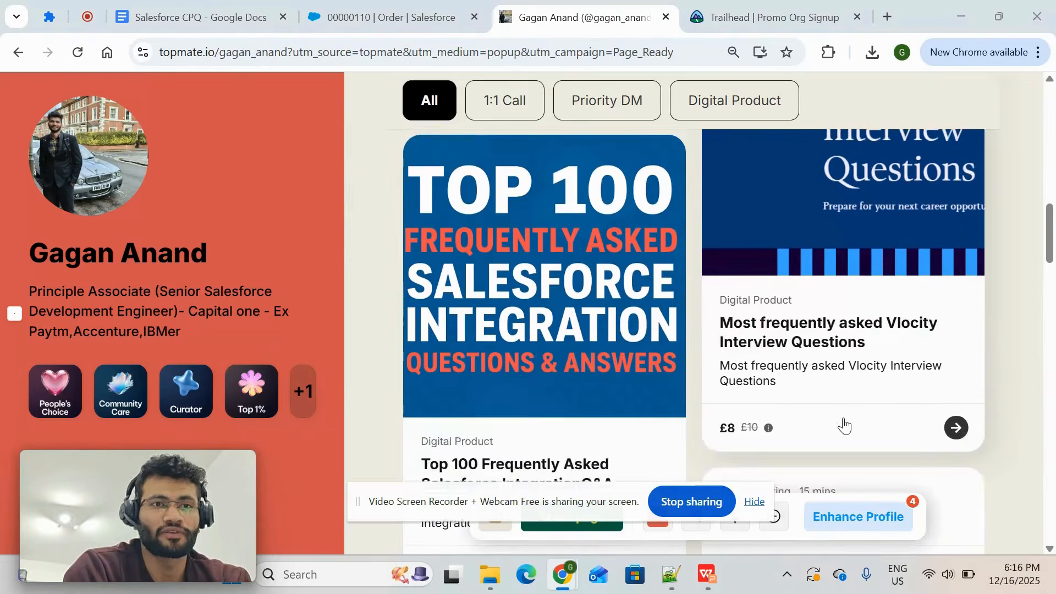
pyautogui.scroll(5, 847, 385)
pyautogui.scroll(-5, 851, 380)
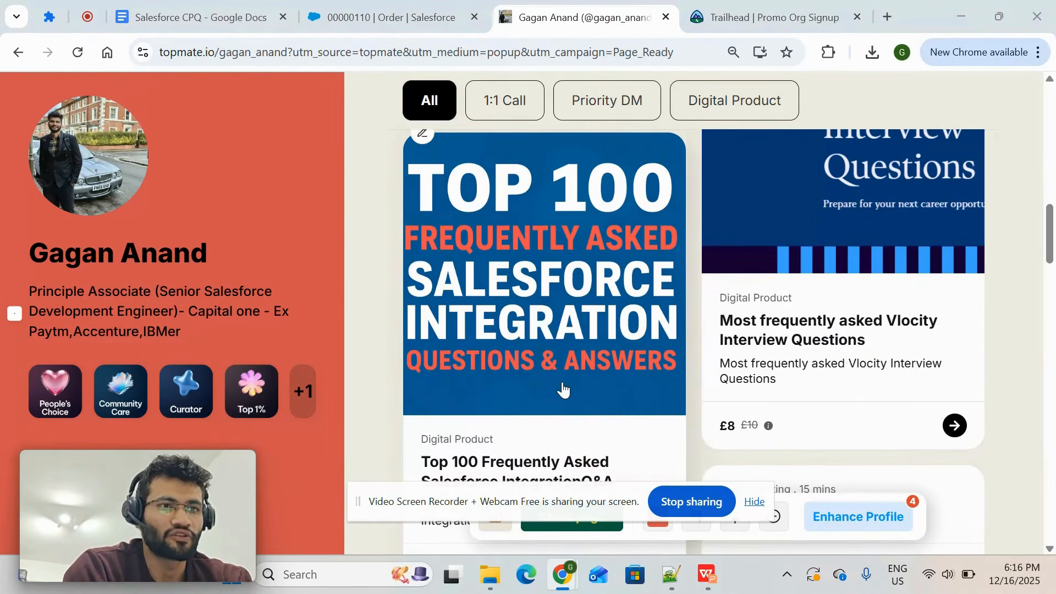
pyautogui.scroll(-5, 562, 389)
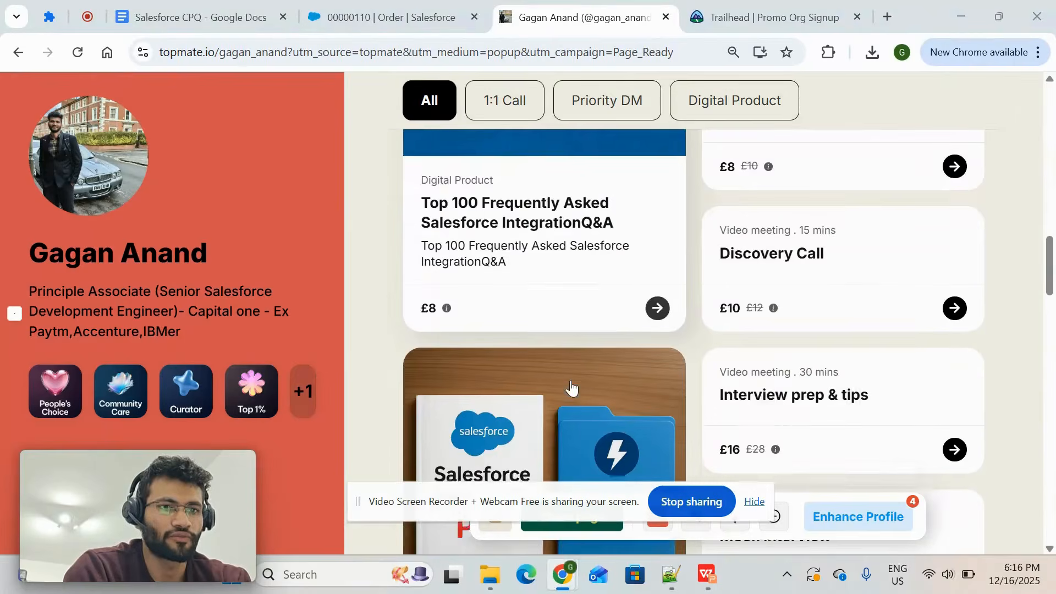
pyautogui.scroll(-4, 571, 388)
pyautogui.scroll(12, 571, 388)
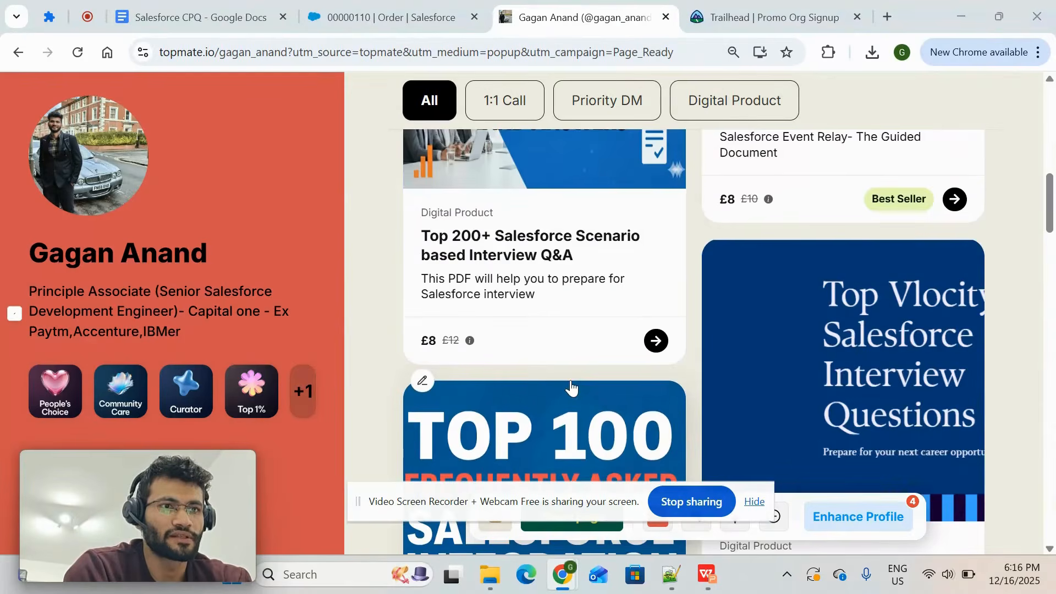
pyautogui.scroll(3, 571, 389)
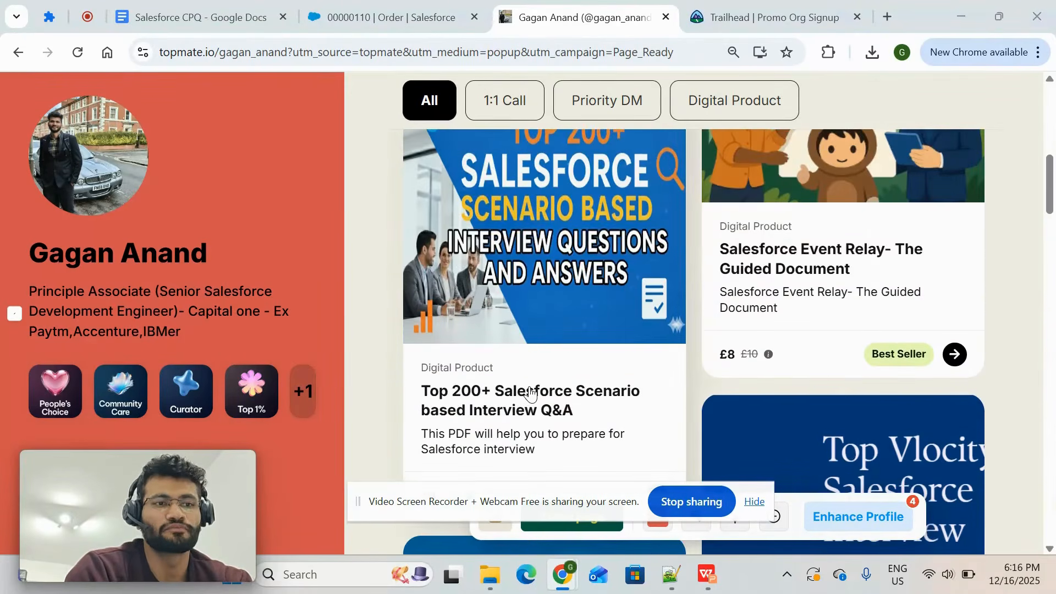